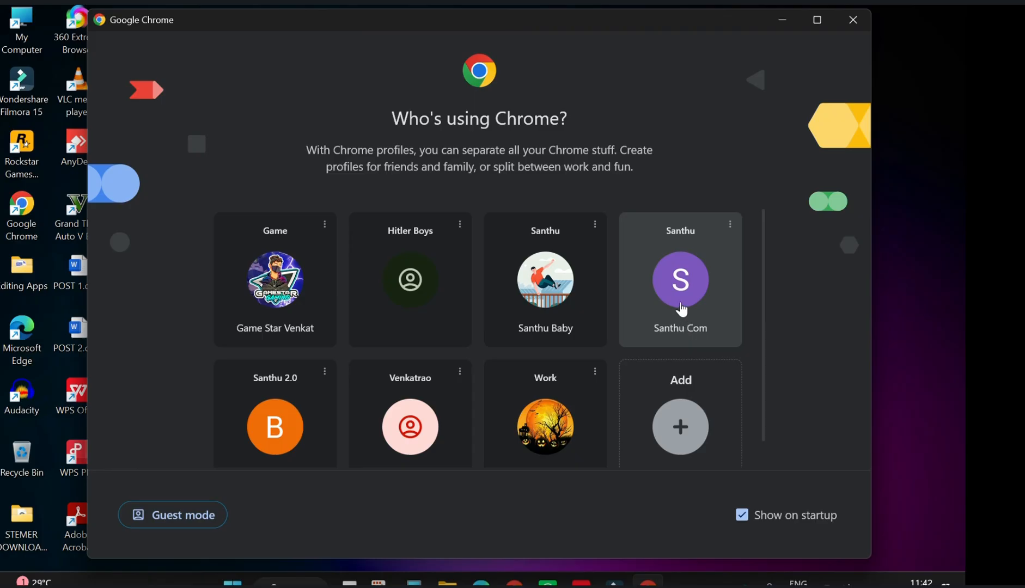
Open Chrome under the chosen existing profile from the profile picker.
click(680, 305)
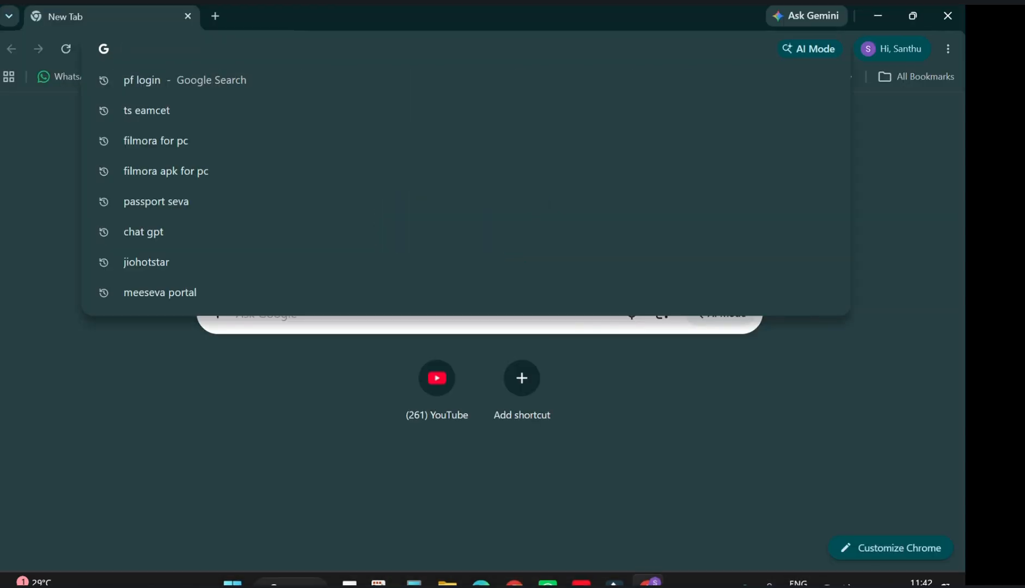
Search Google for 'tsrtc bus pass' and open the tgsrtcpass.com result.
text(tsrt)
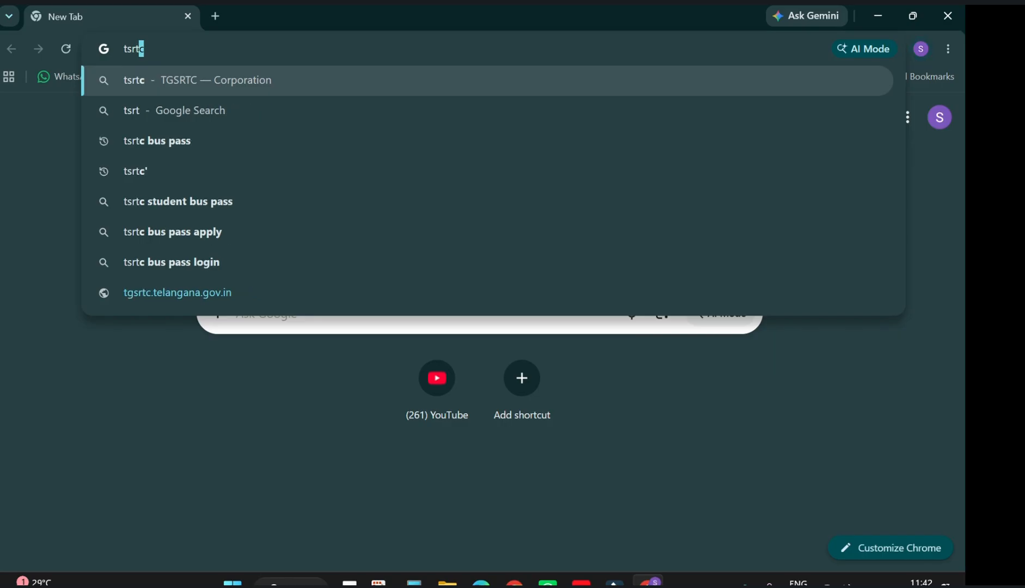
text(c bus)
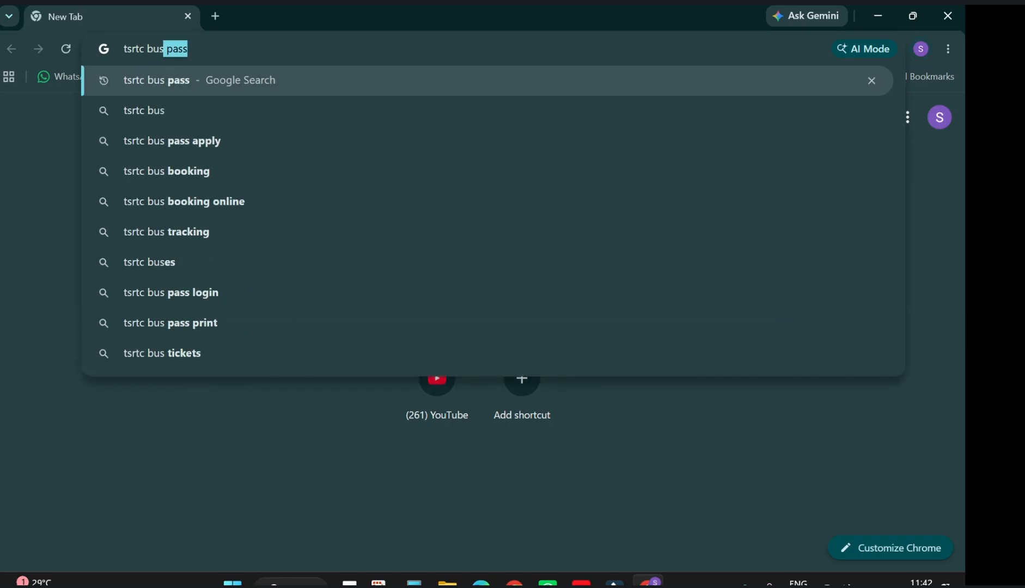
key(Right)
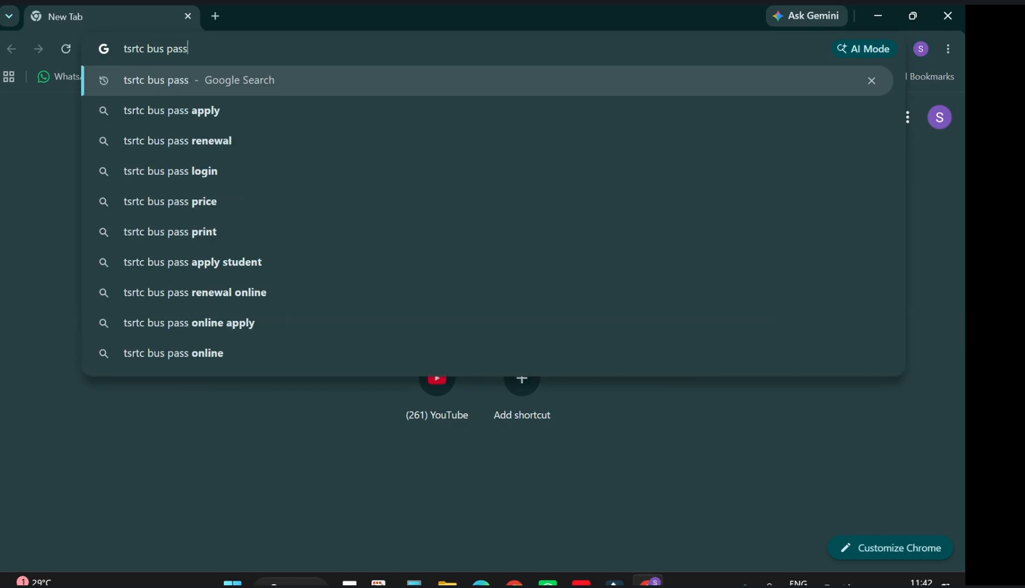
key(Return)
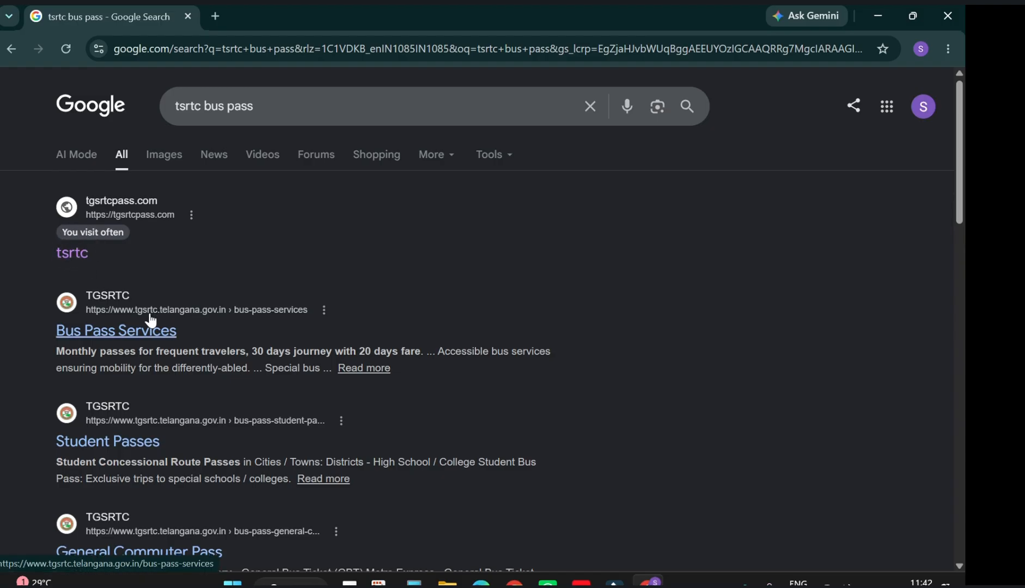
click(73, 254)
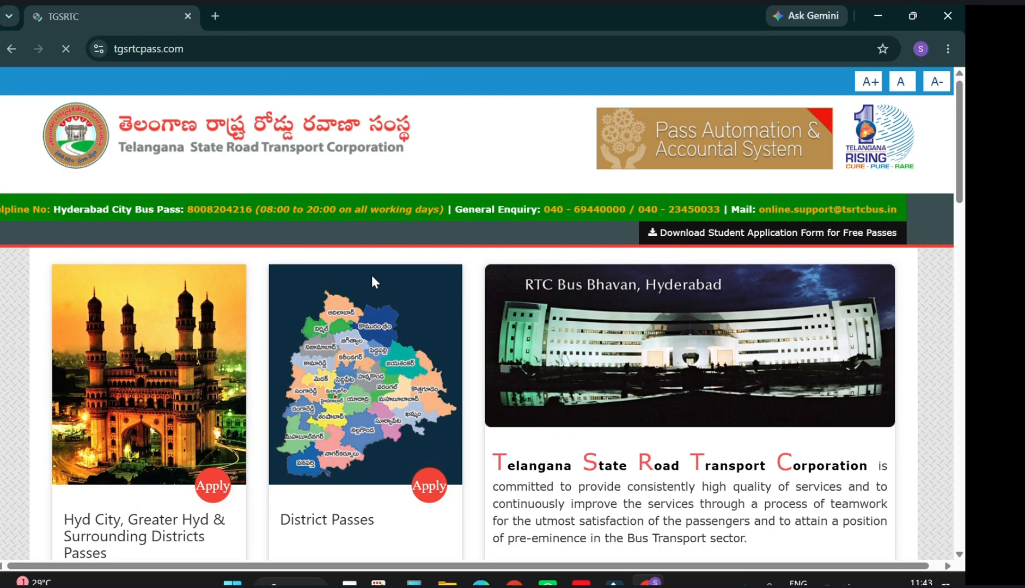
Apply on the Hyd City, Greater Hyd & Surrounding Districts card and browse its college, school and commuter pass categories.
scroll(345, 354, down, 2)
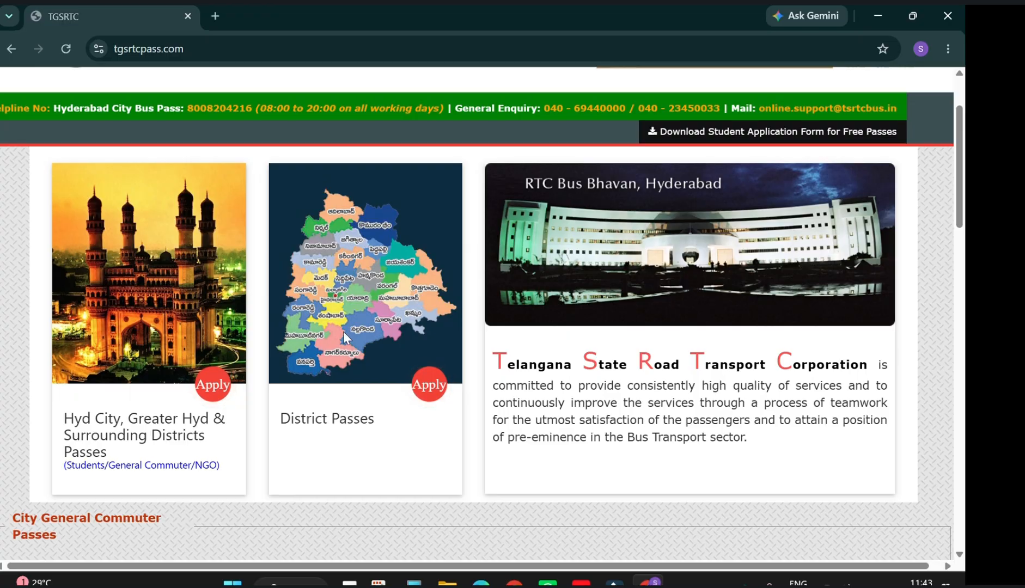
click(212, 385)
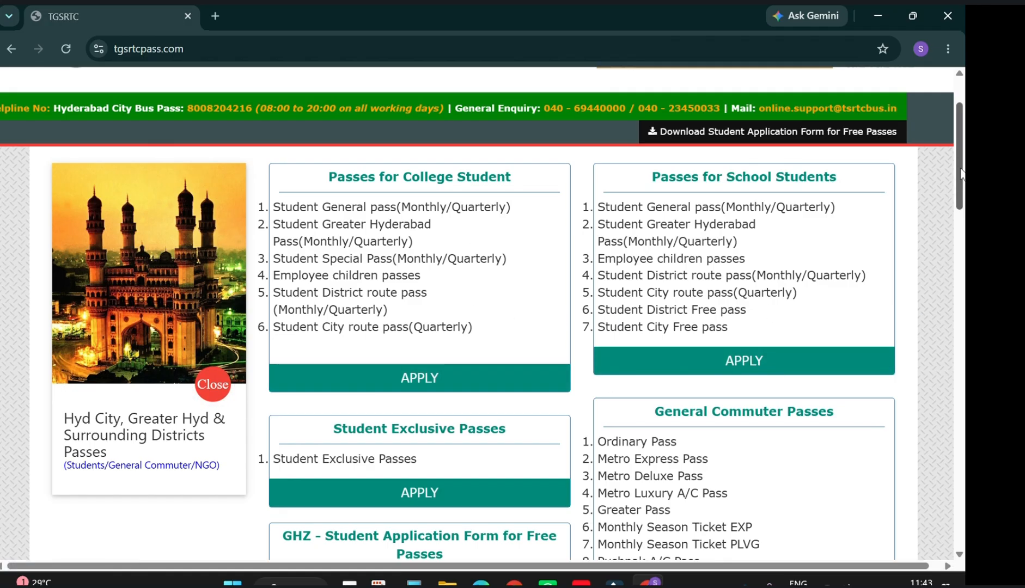
scroll(961, 218, down, 2)
scroll(961, 223, down, 5)
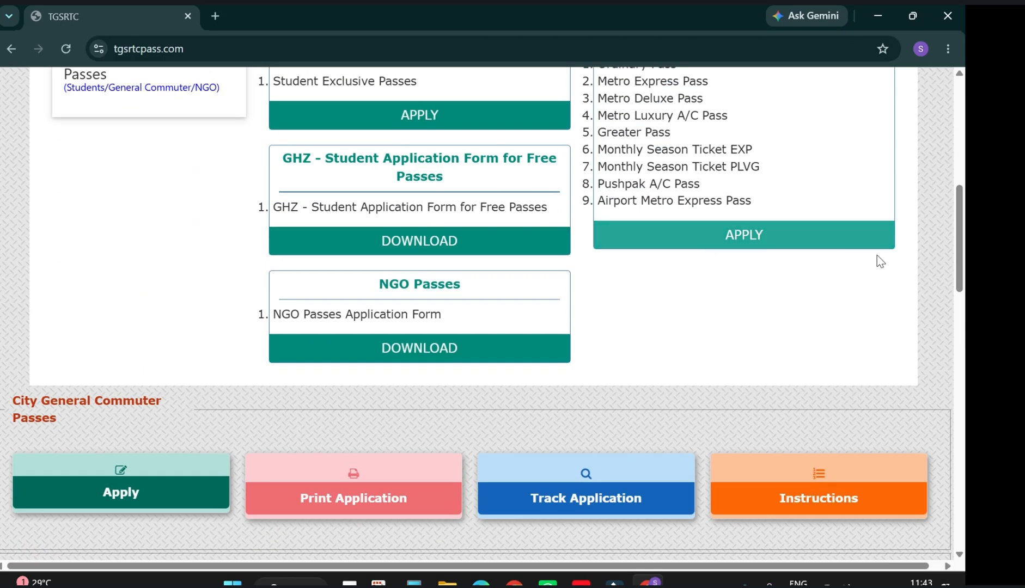
scroll(960, 248, up, 7)
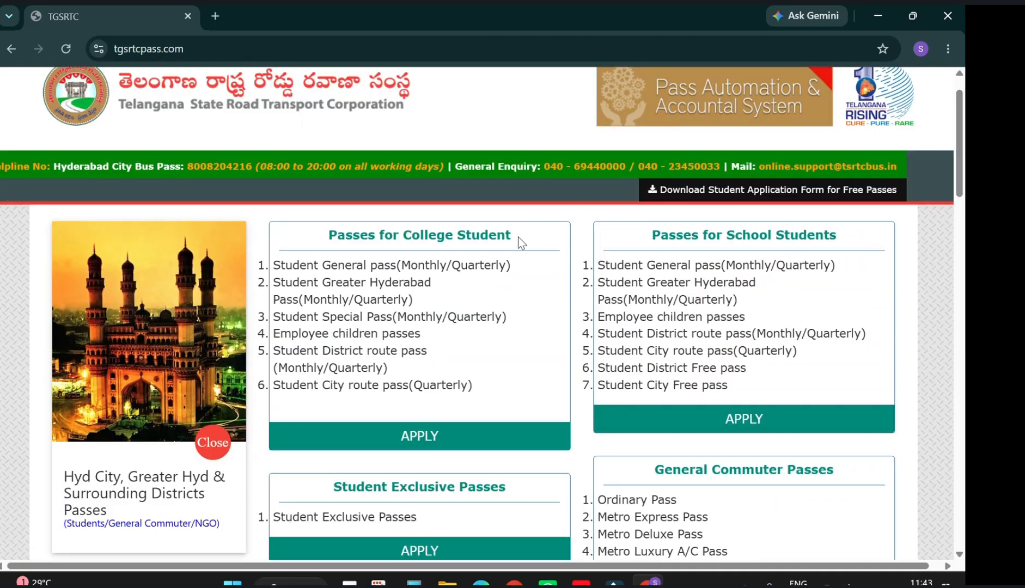
Start a Fresh Registration college student pass and accept the photo instructions to reach the Above SSC form.
click(454, 436)
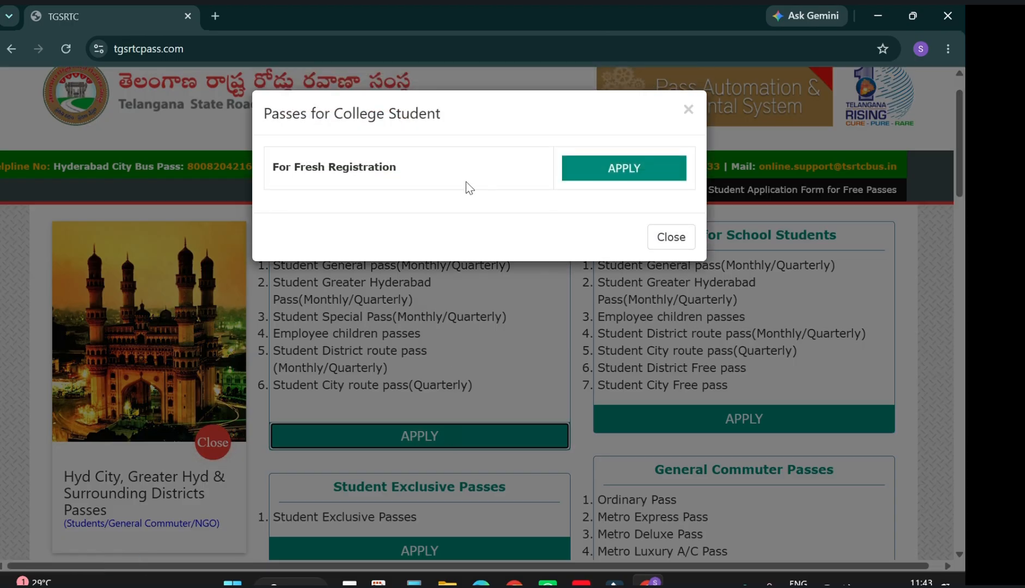
click(620, 171)
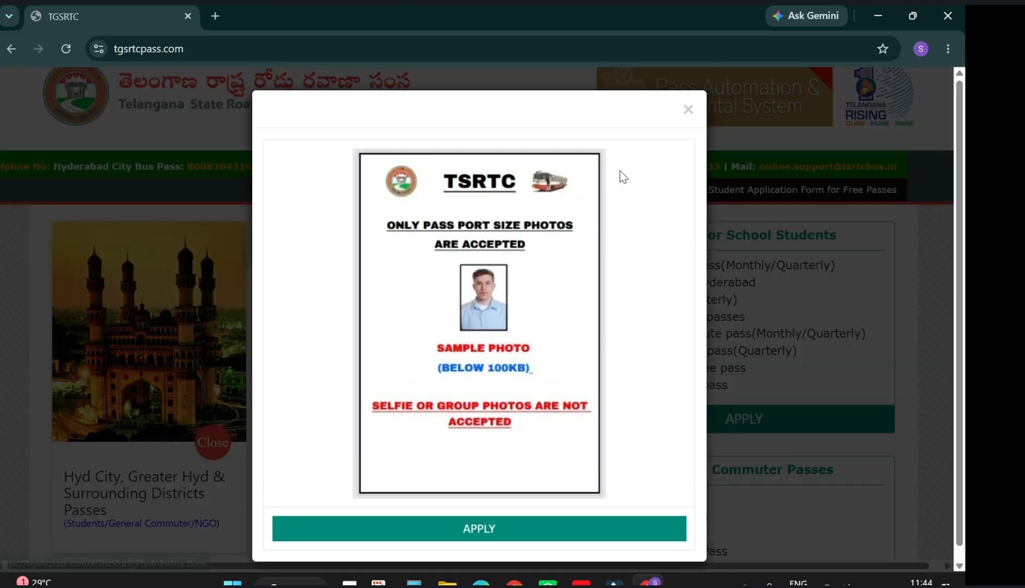
click(532, 528)
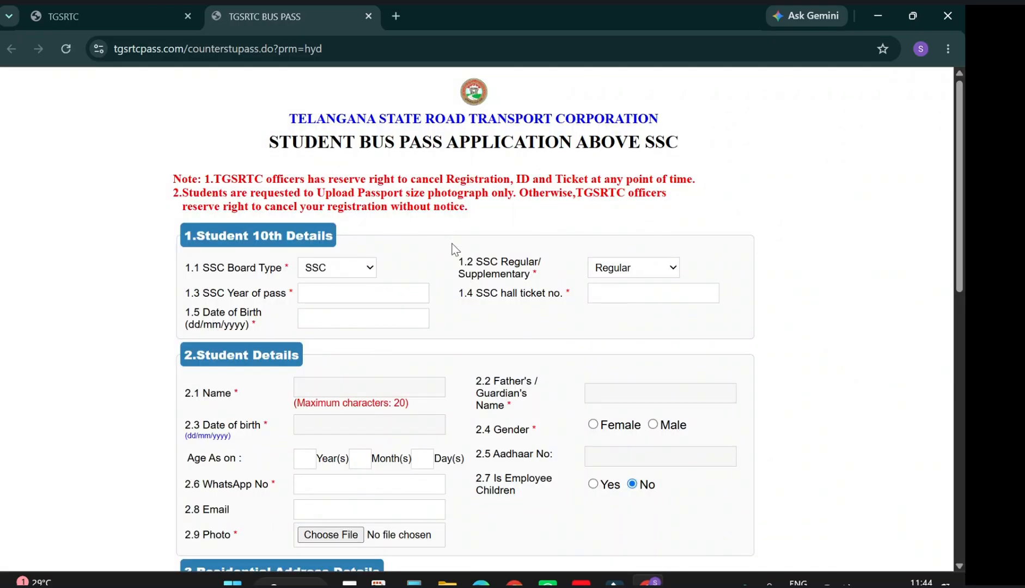
Set the SSC Year of pass to 2022 from autofill.
drag(436, 261, 471, 254)
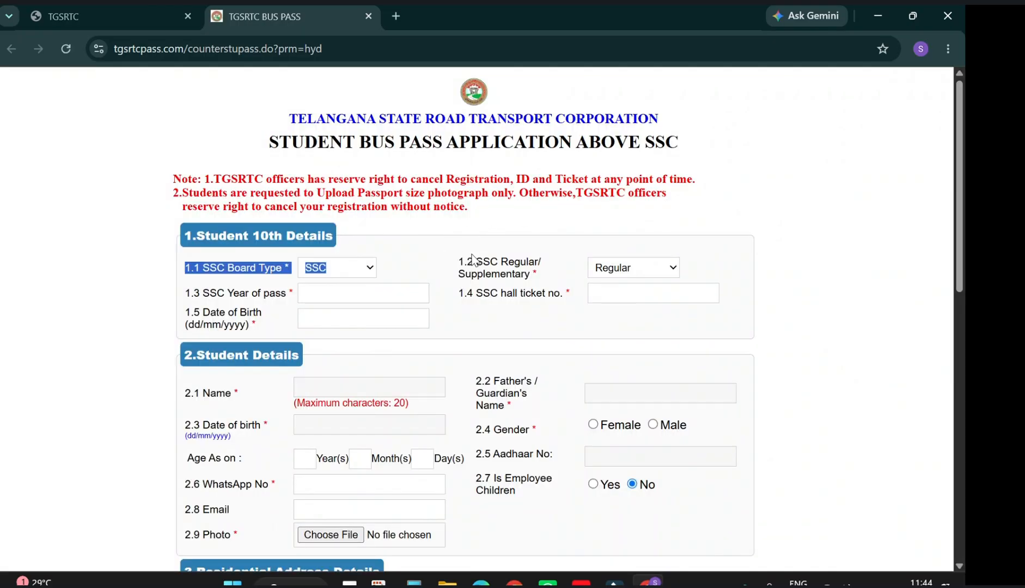
click(584, 241)
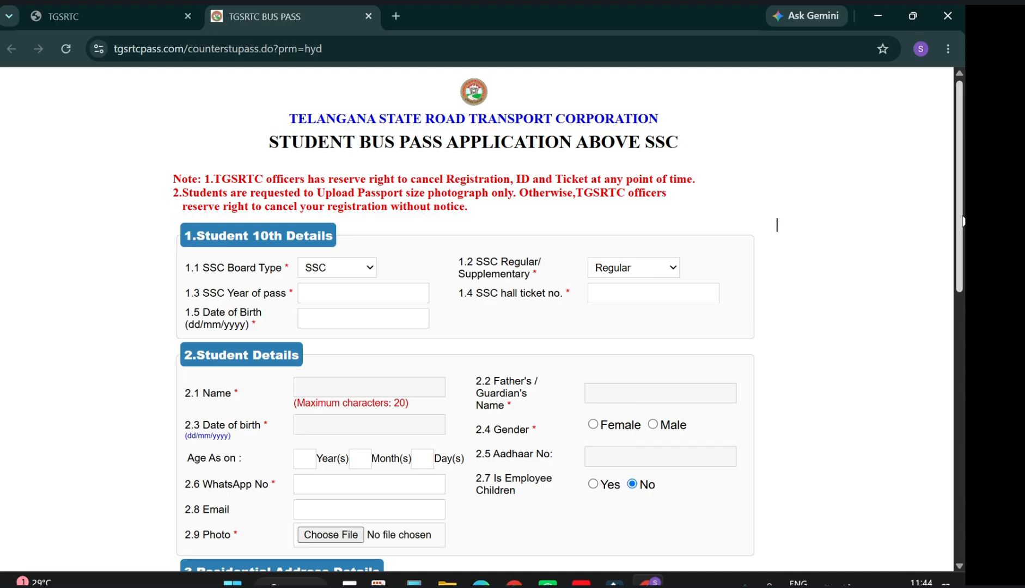
drag(962, 219, 961, 238)
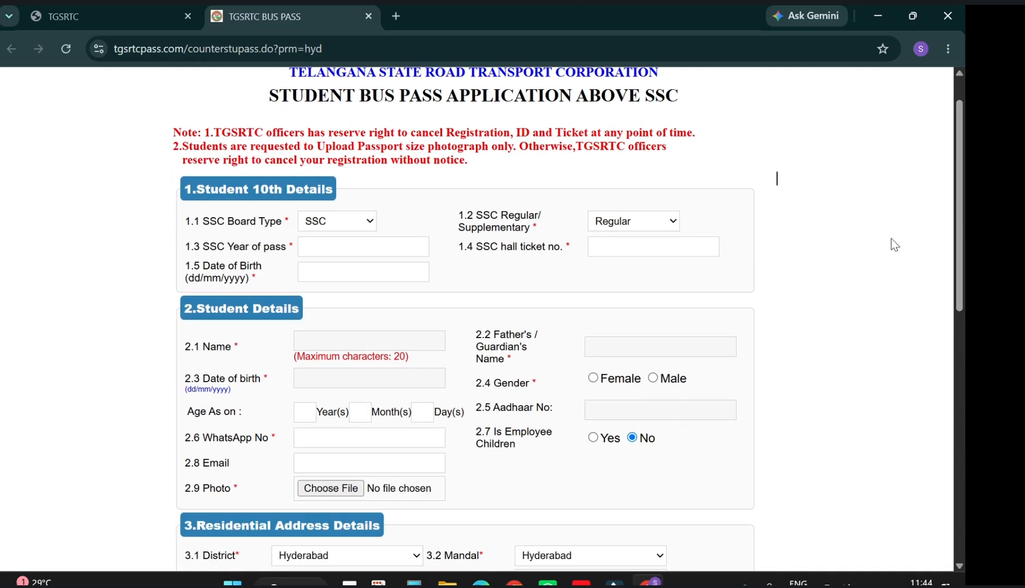
click(363, 247)
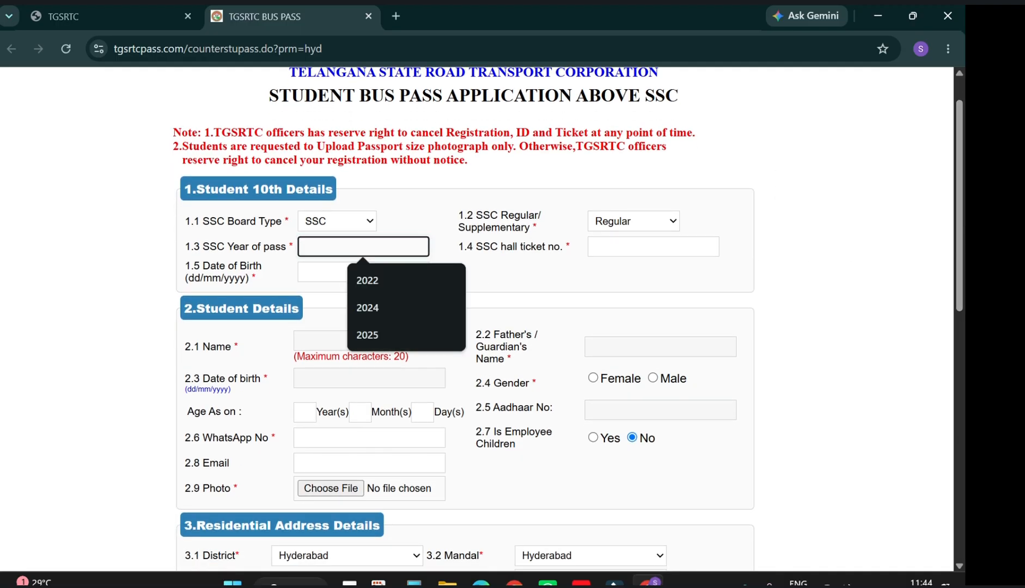
click(376, 280)
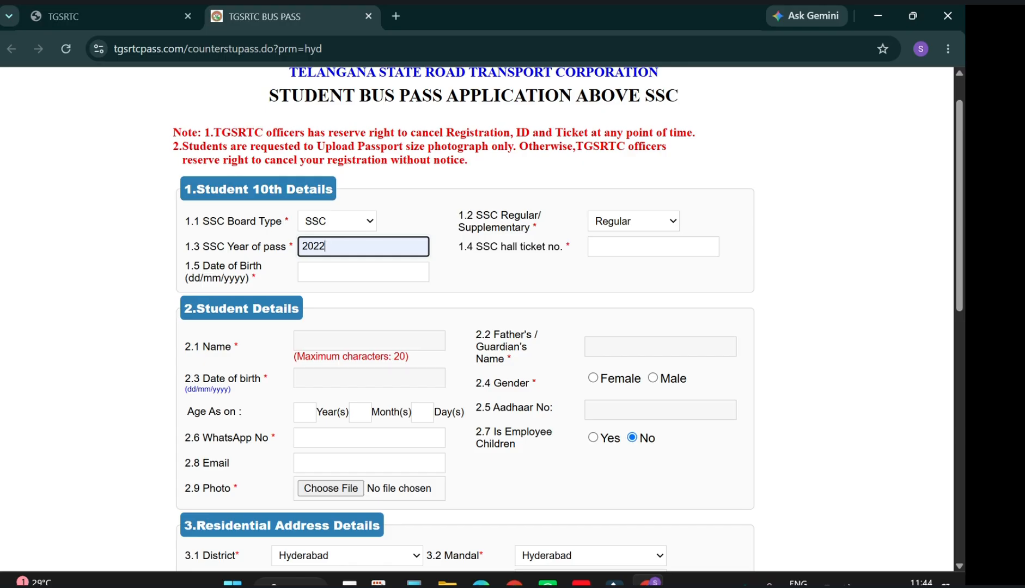
Enter a test SSC hall ticket number, then clear the field.
click(620, 247)
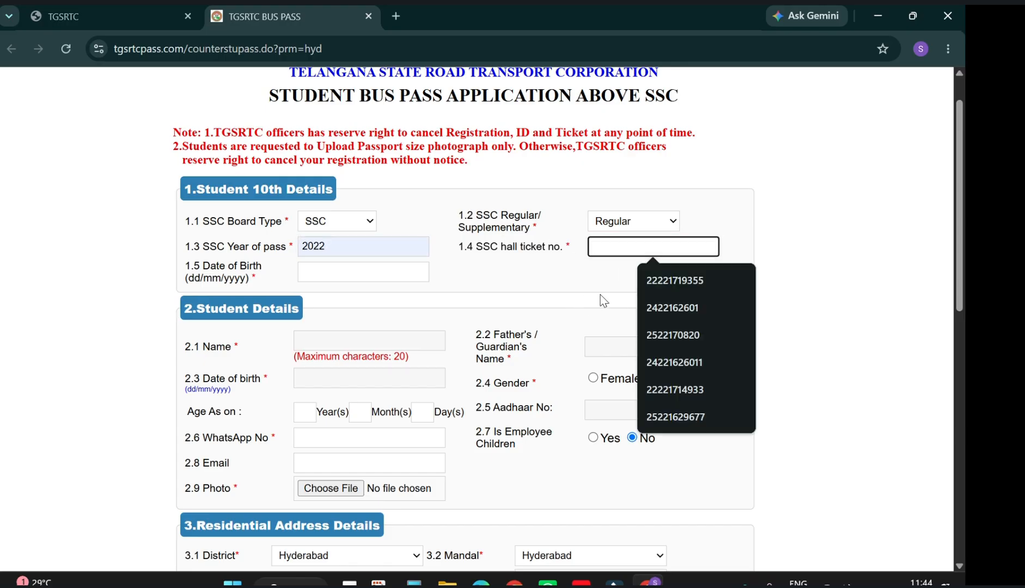
click(600, 294)
click(613, 249)
text(2222222222)
click(594, 289)
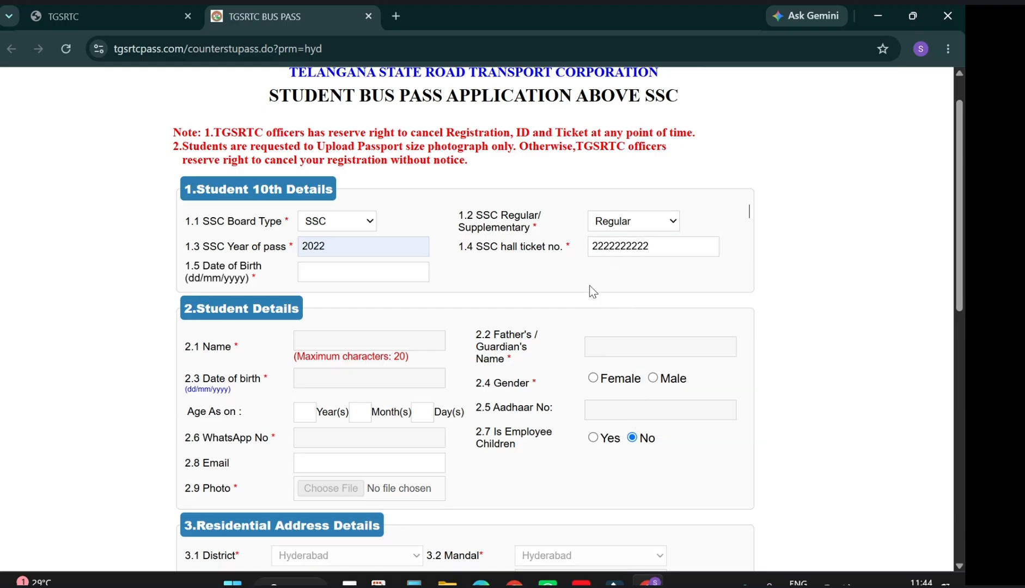
click(648, 247)
click(655, 249)
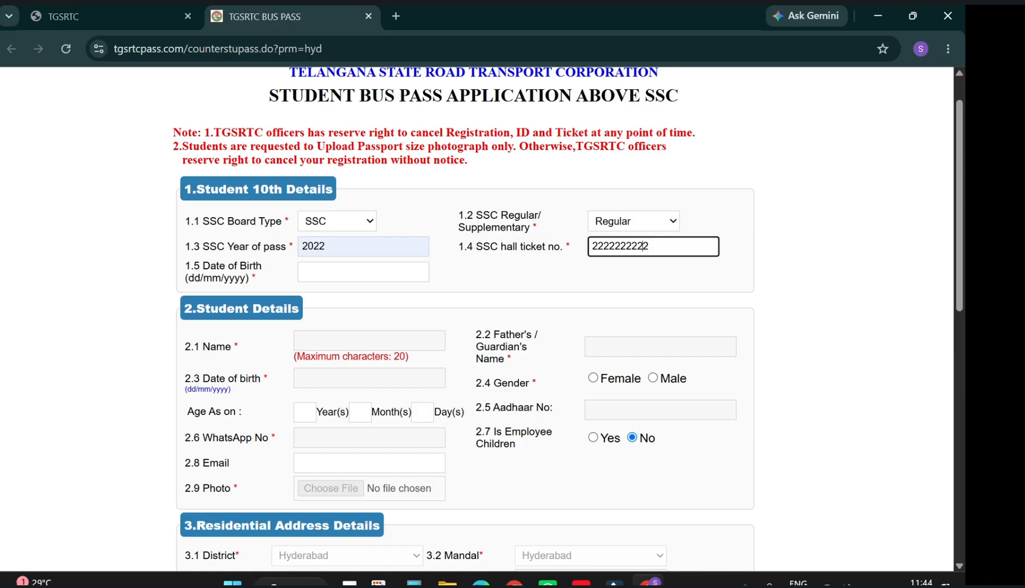
key(ctrl+a)
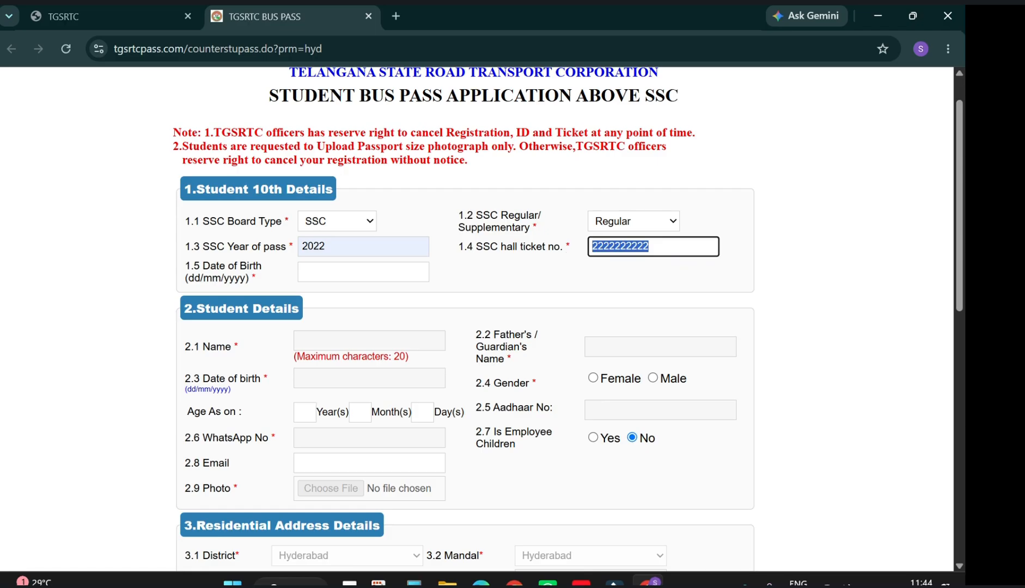
key(BackSpace)
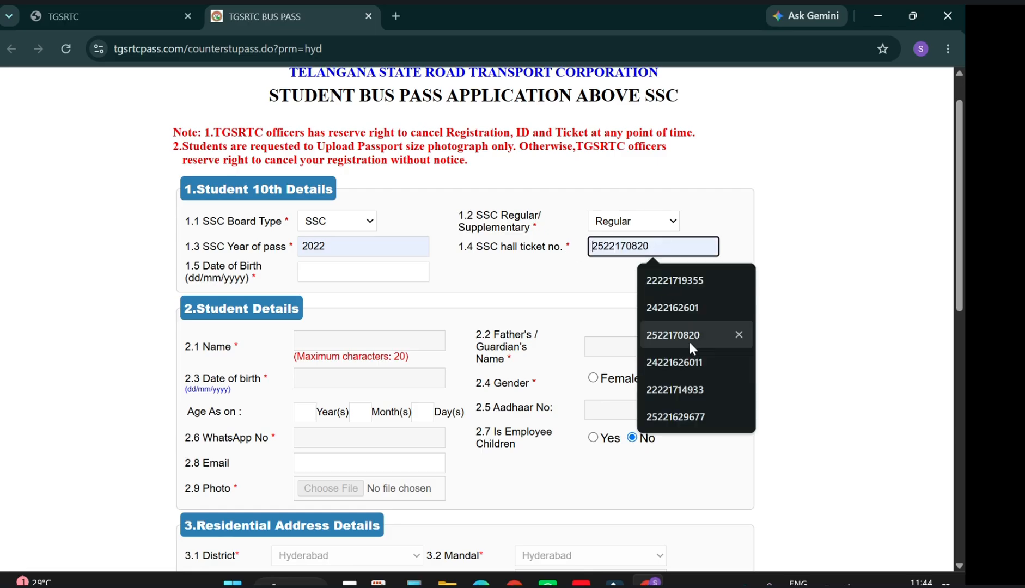
Clear an autofilled hall ticket number and select the SSC year for replacement.
click(690, 334)
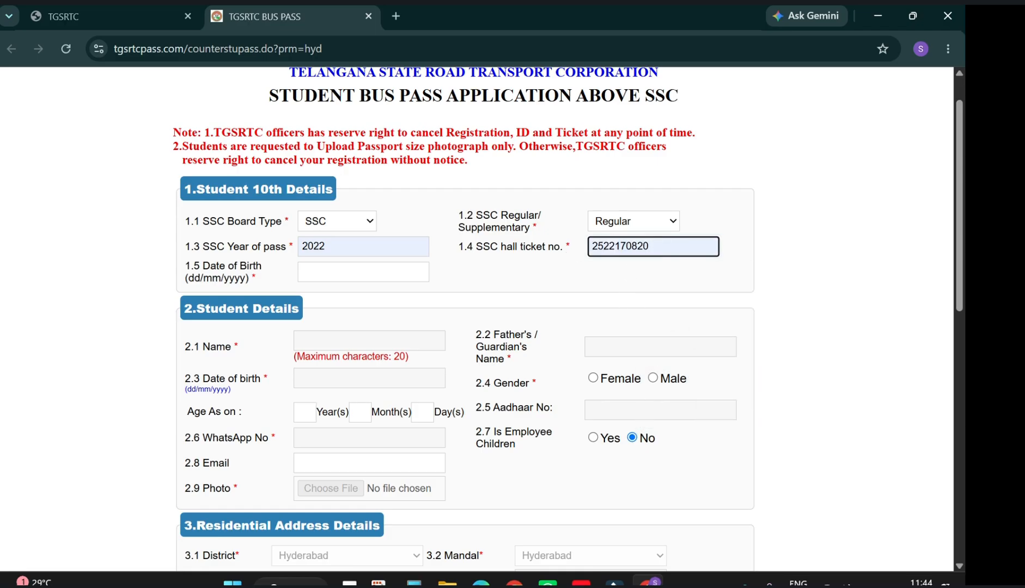
key(ctrl+a)
key(BackSpace)
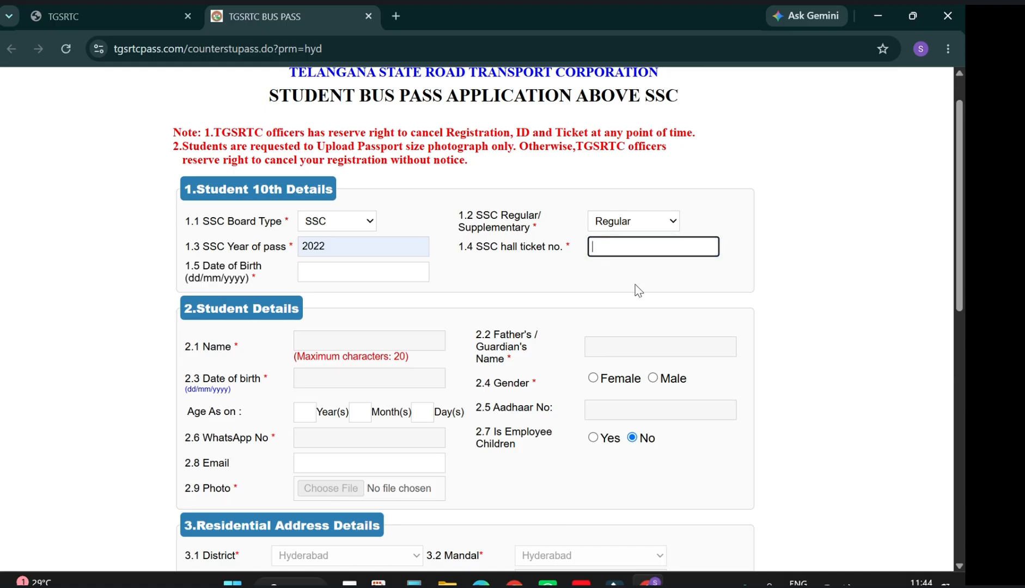
click(365, 246)
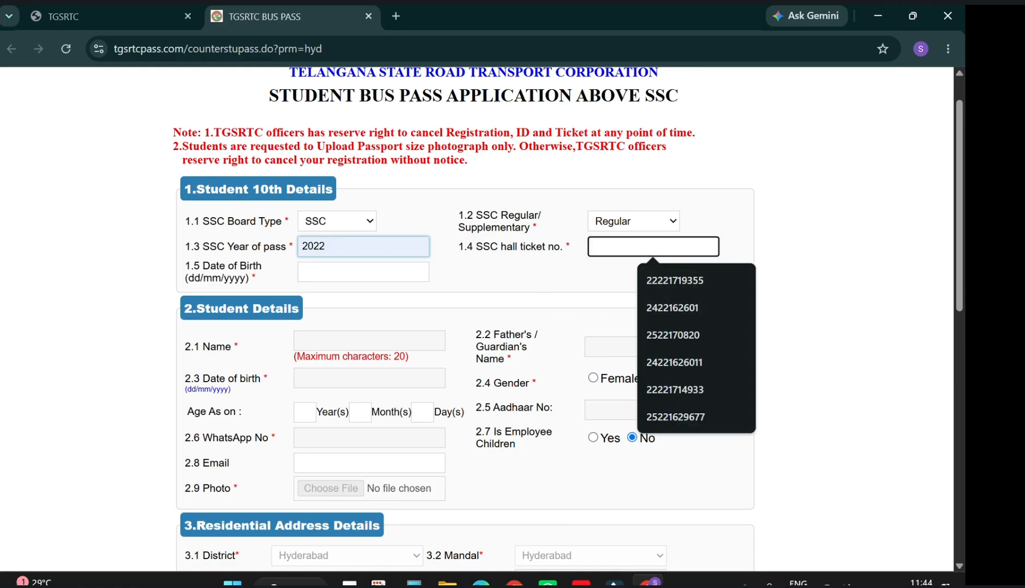
key(ctrl+a)
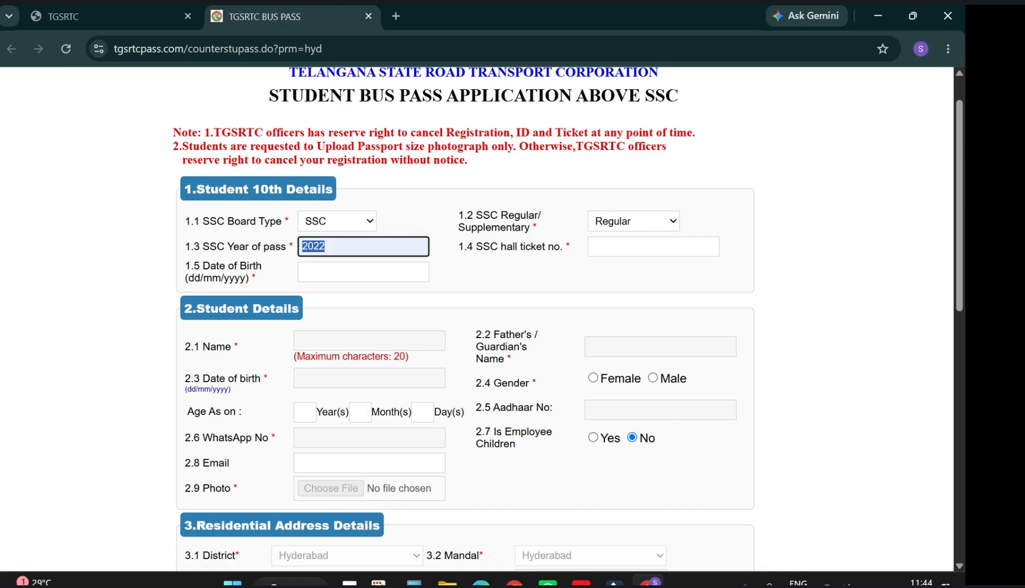
text(202)
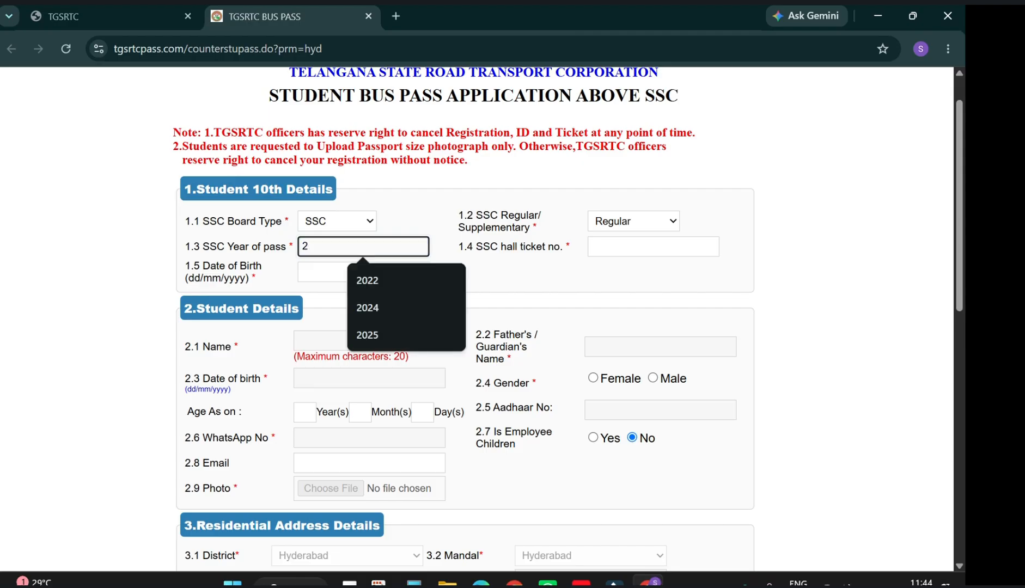
text(0)
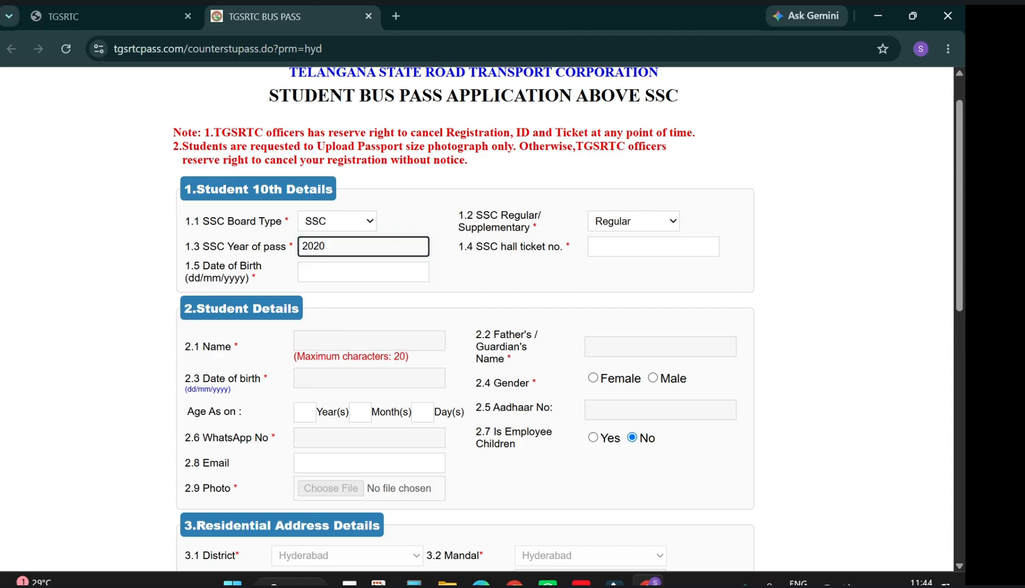
click(606, 247)
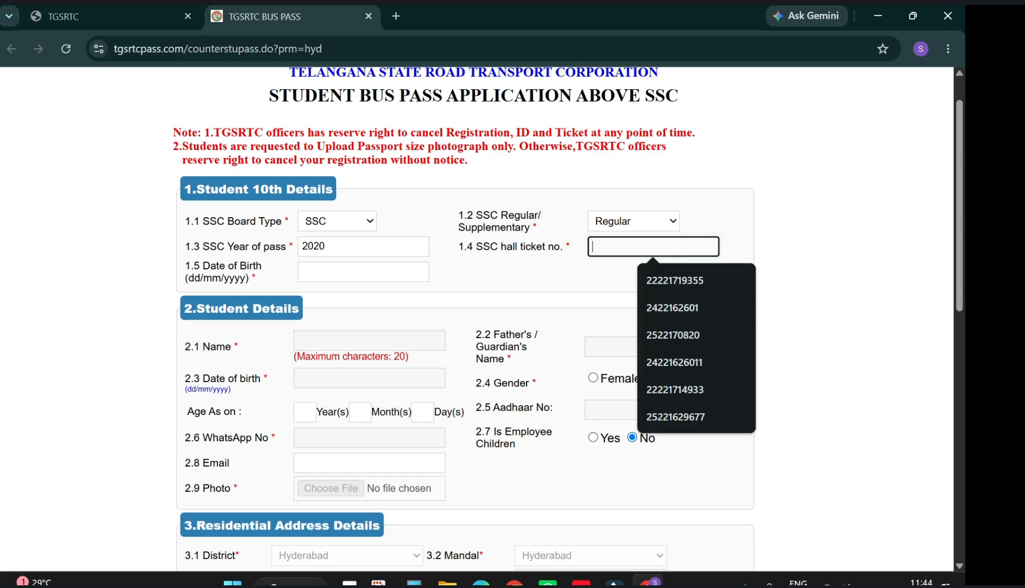
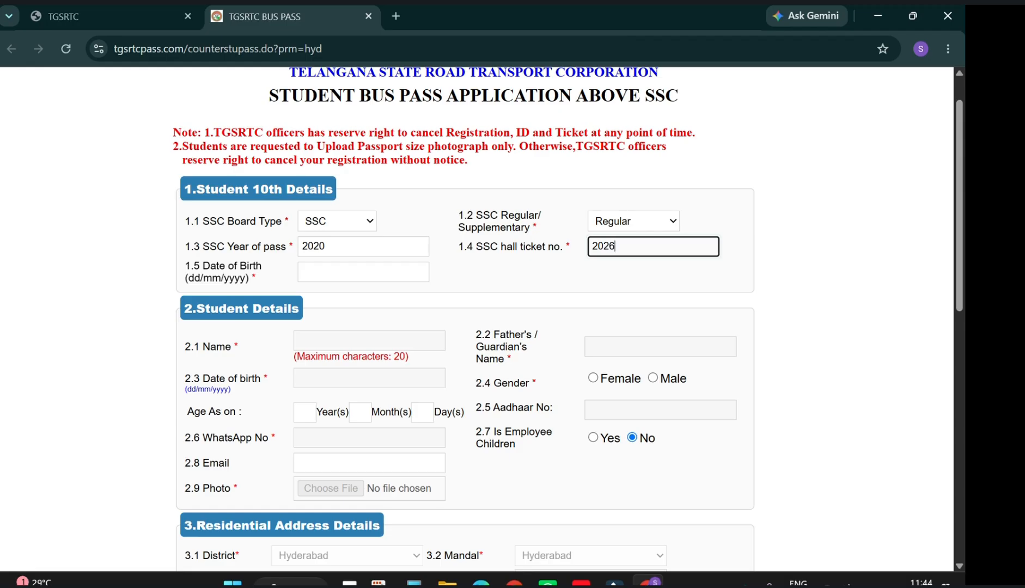
key(ctrl+a)
key(BackSpace)
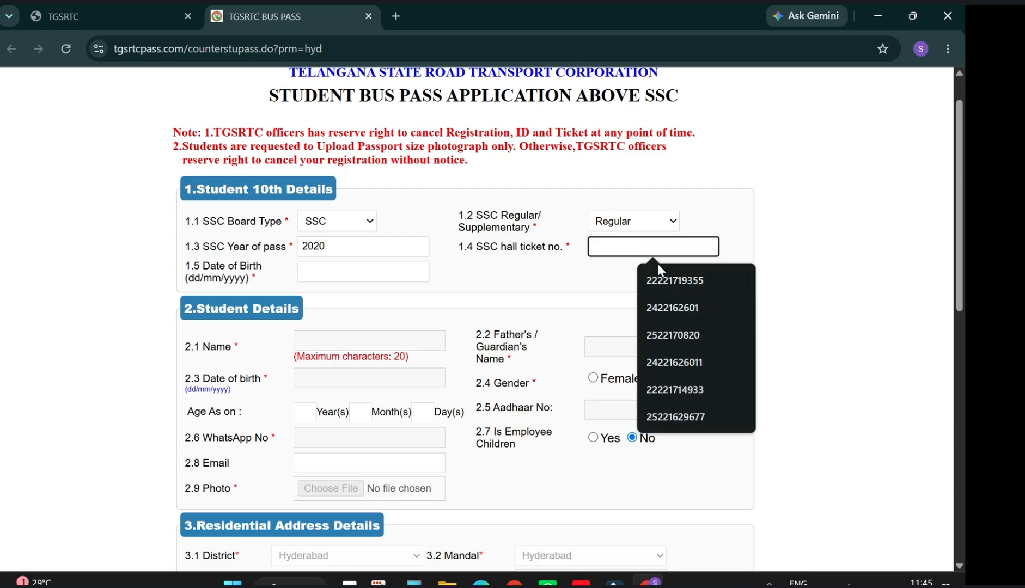
click(664, 278)
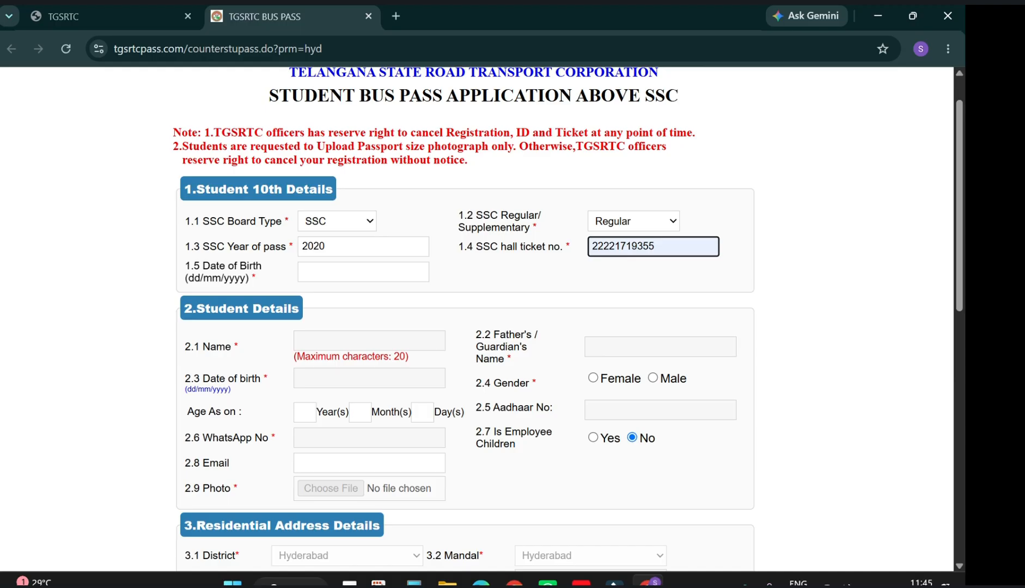
click(363, 271)
click(397, 306)
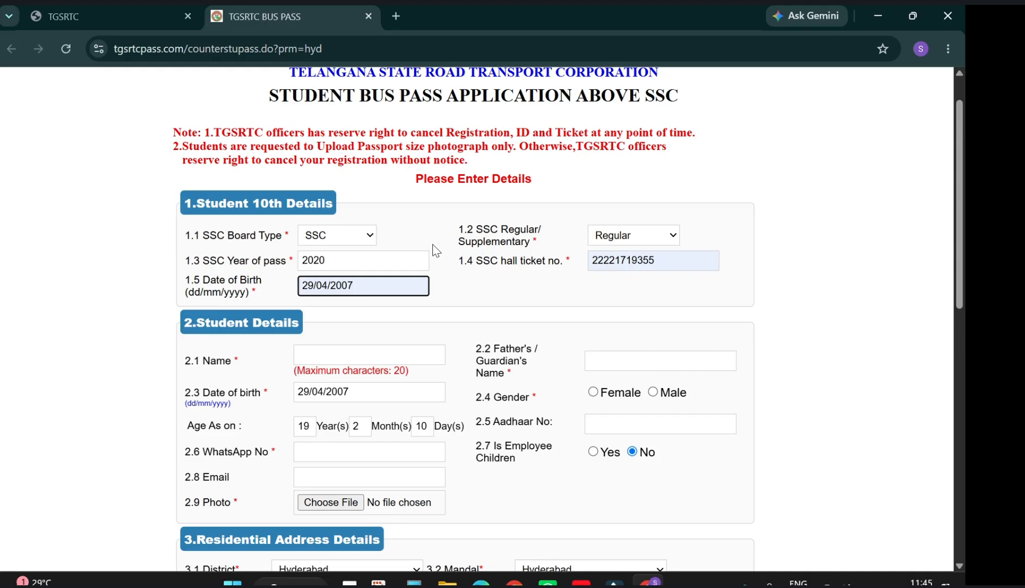
Type the student's name into field 2.1 Name.
key(Tab)
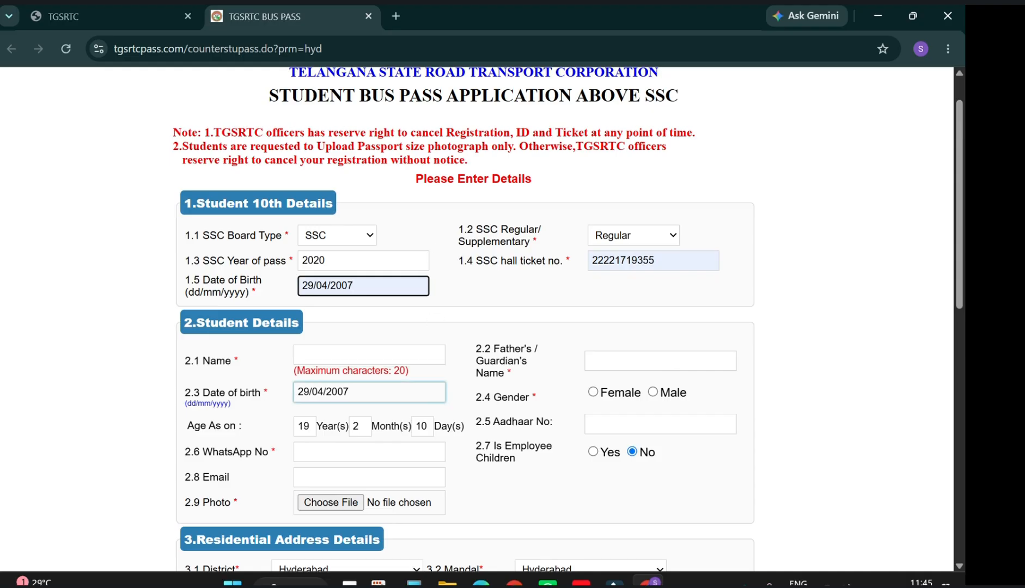
click(397, 349)
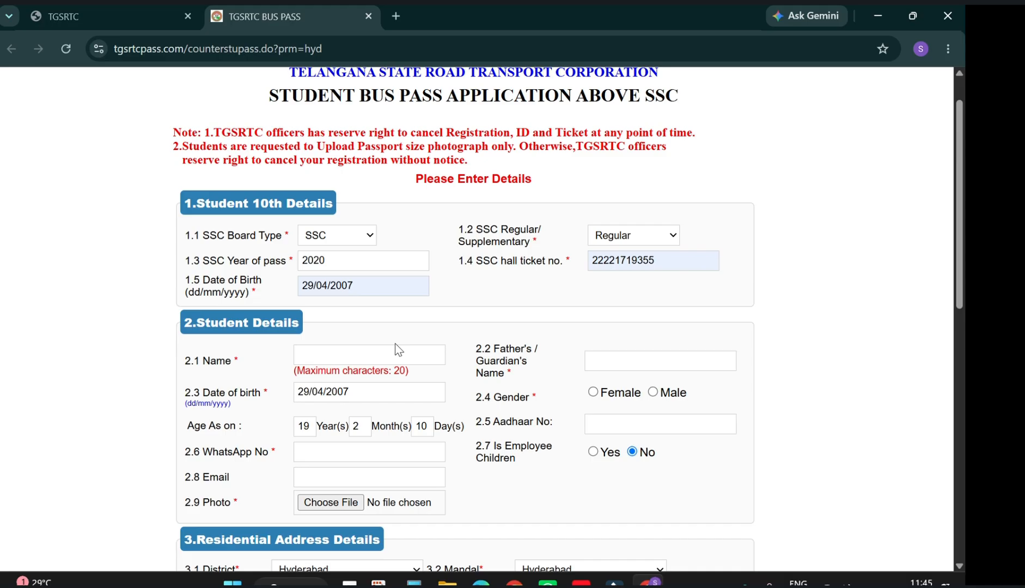
click(396, 350)
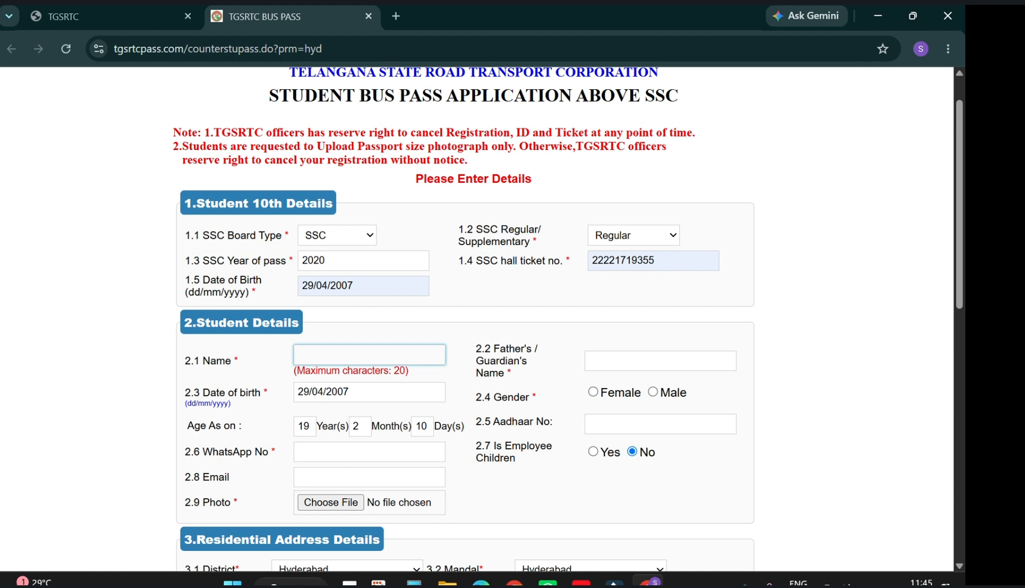
click(395, 353)
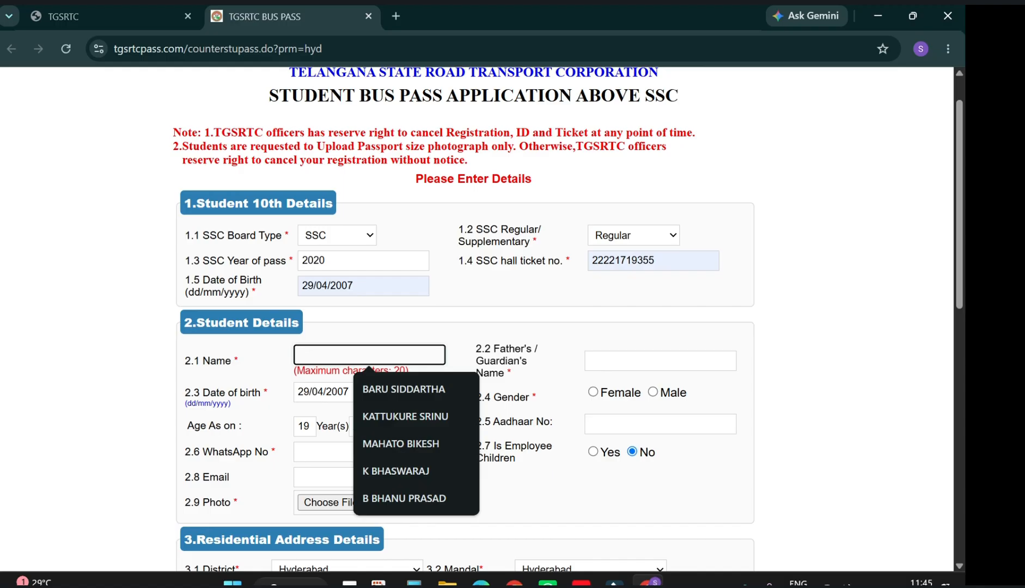
text(sathish)
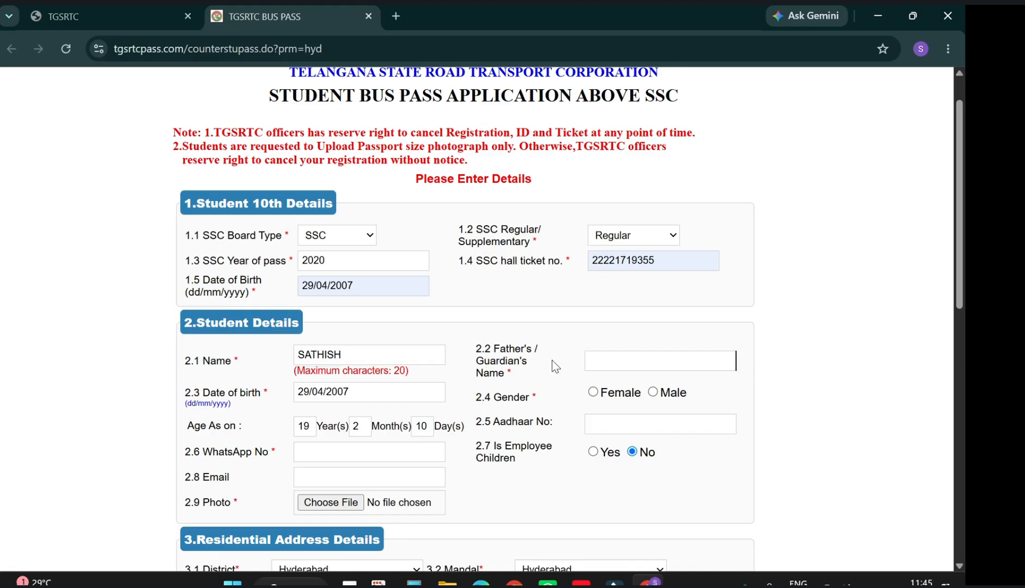
Fill the father's name from autofill and set the gender to Male.
click(734, 361)
click(698, 421)
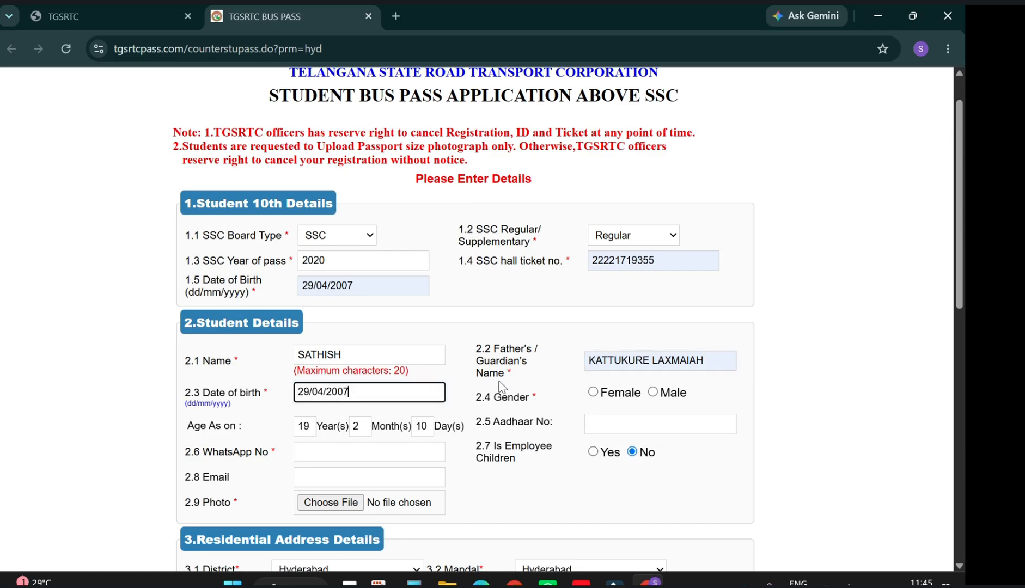
click(652, 393)
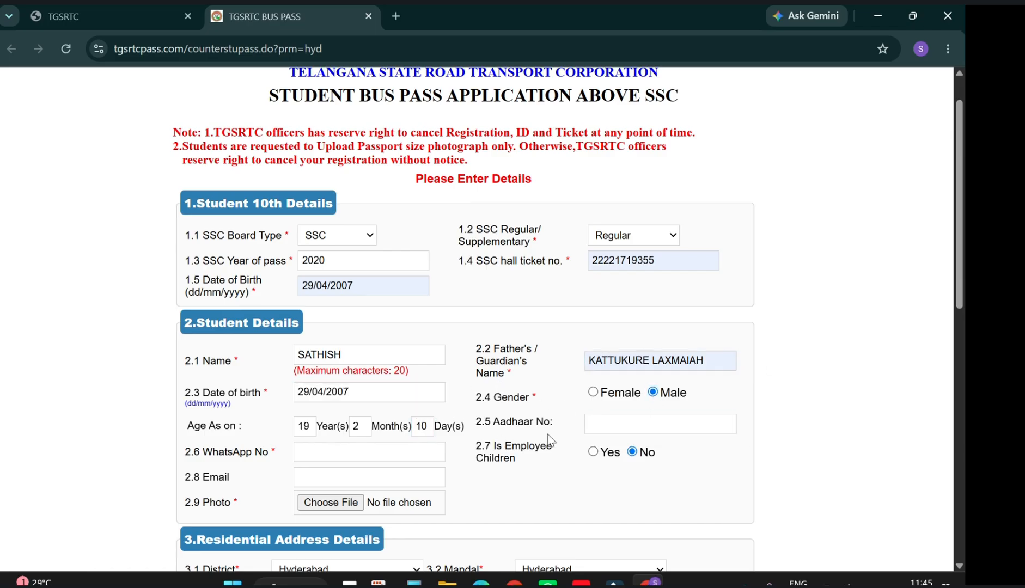
click(425, 452)
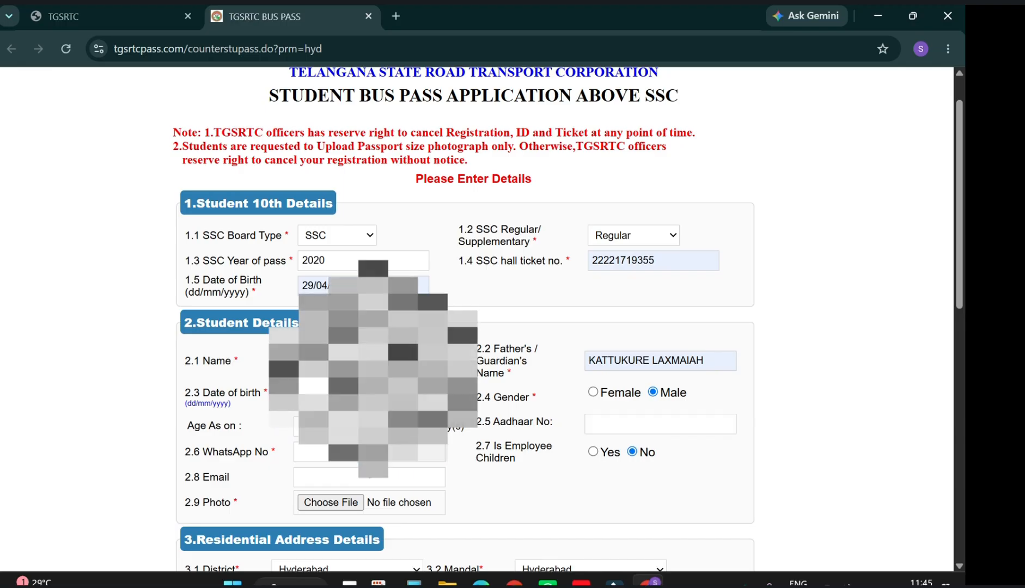
click(337, 503)
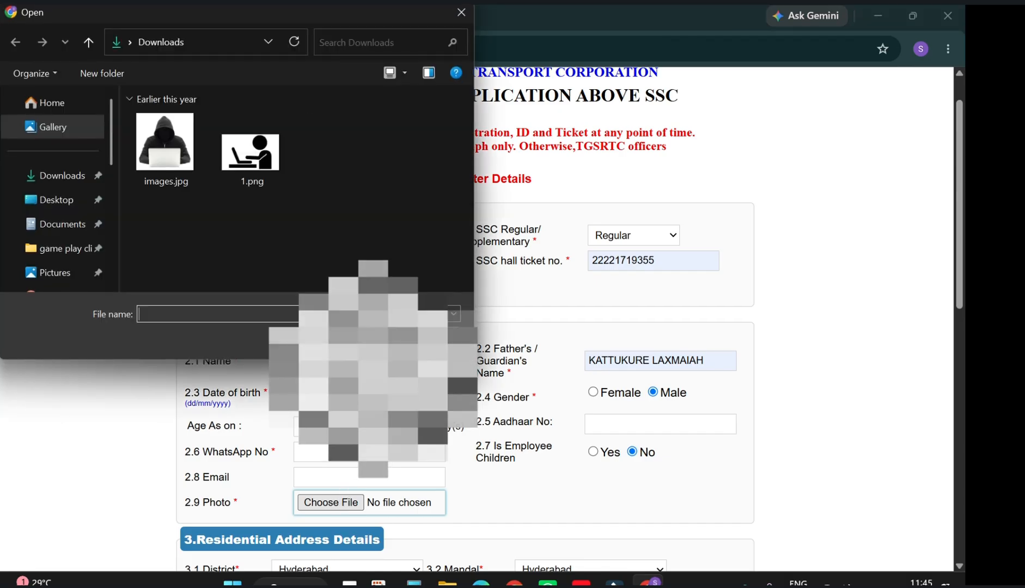
Upload images.jpg from Downloads as the student's 2.9 Photo.
click(165, 146)
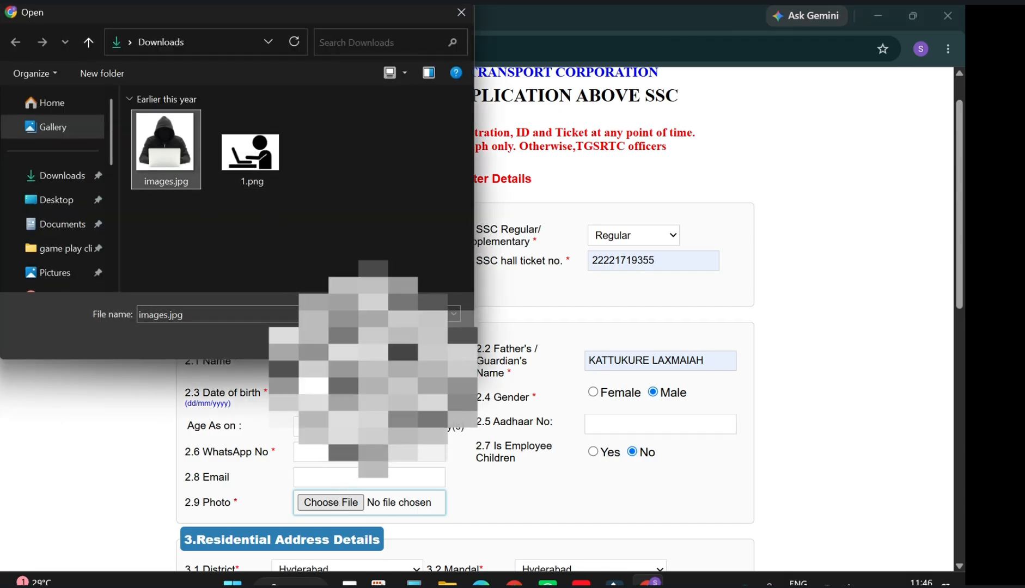
click(376, 341)
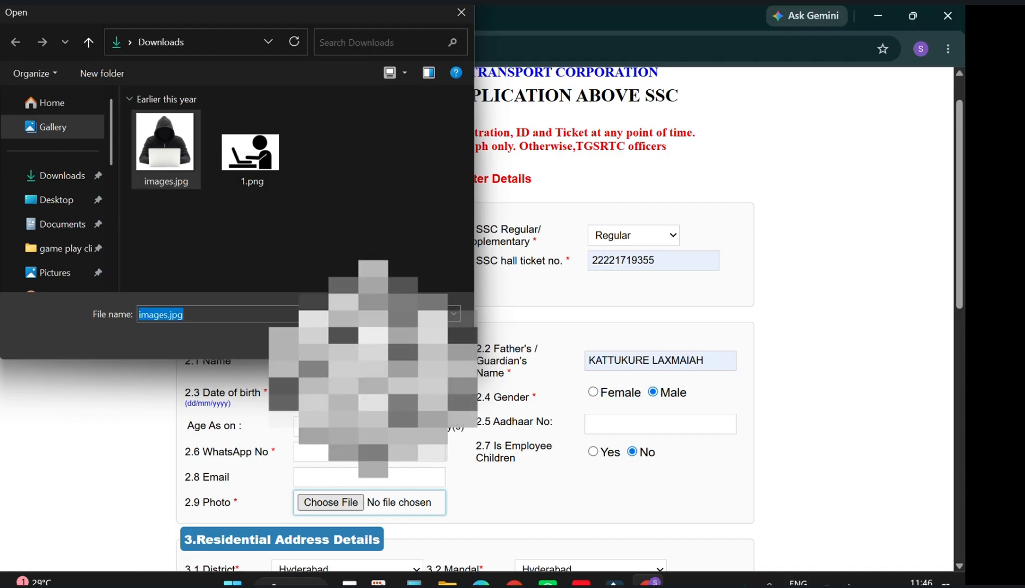
drag(470, 481, 561, 425)
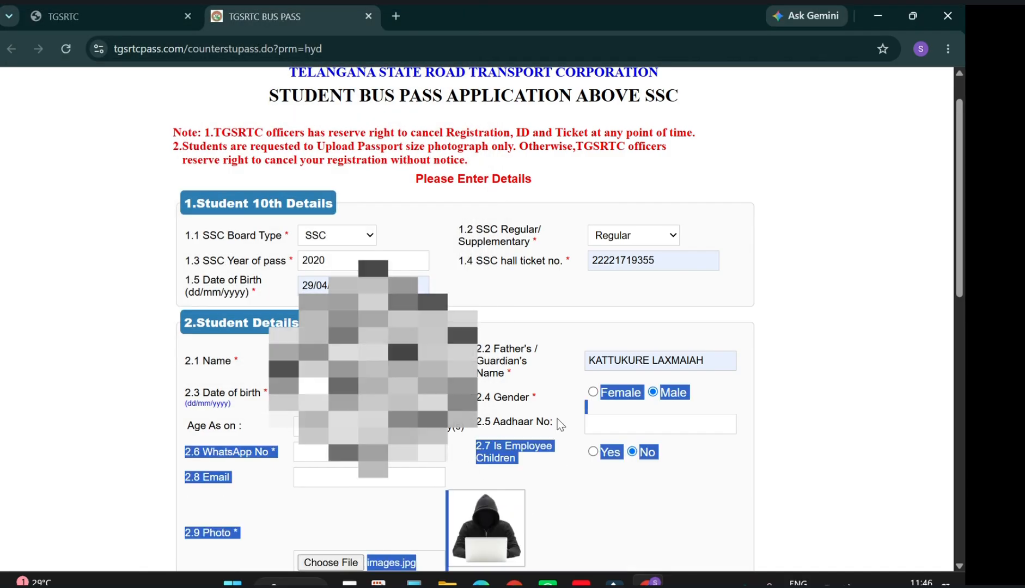
click(468, 471)
click(370, 452)
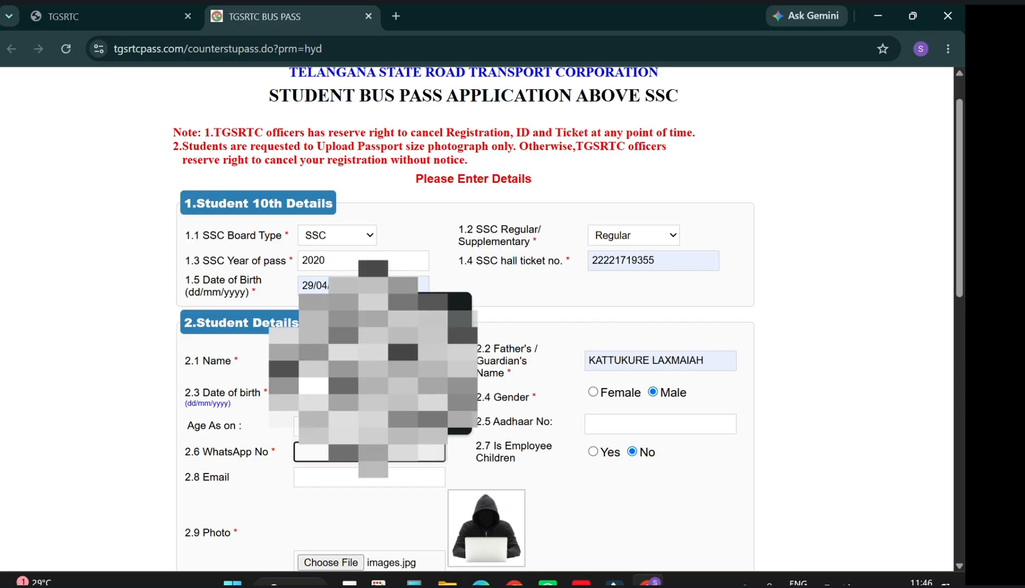
Enter a valid WhatsApp number starting with 9 after dismissing the invalid-number warning.
text(222222)
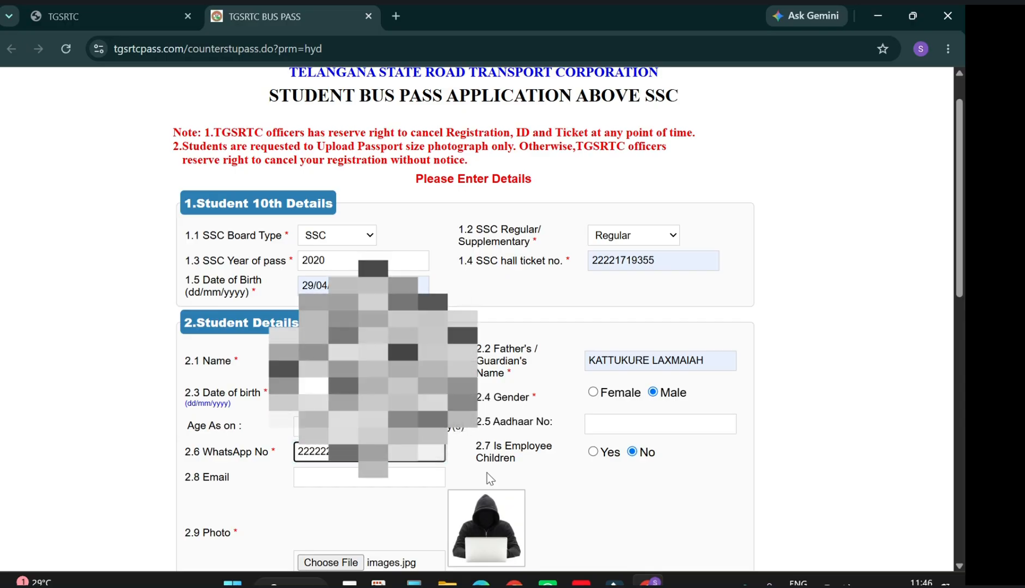
click(648, 455)
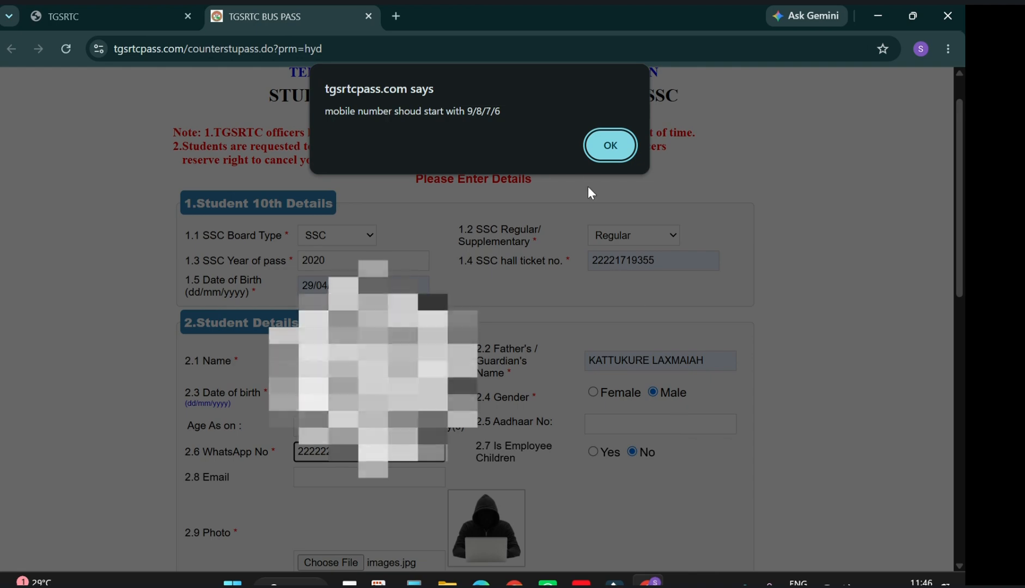
click(609, 145)
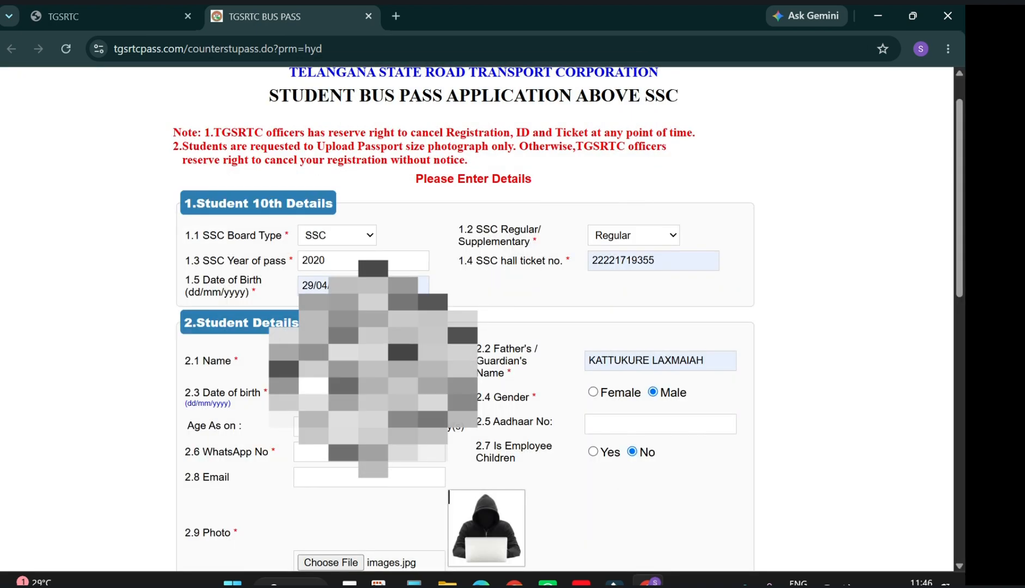
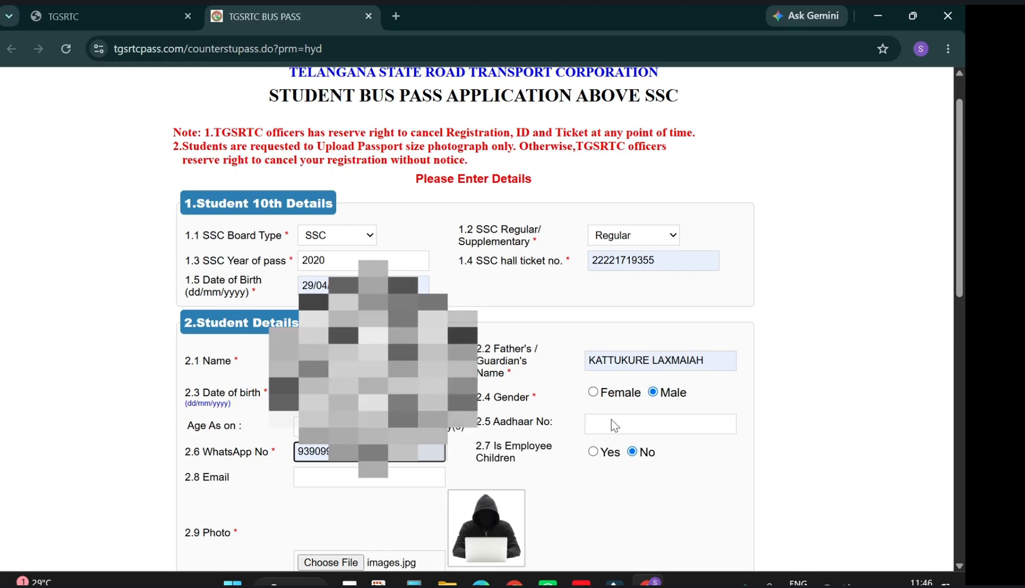
Type HYDERABAD as the 3.4 residential address.
drag(959, 233, 960, 388)
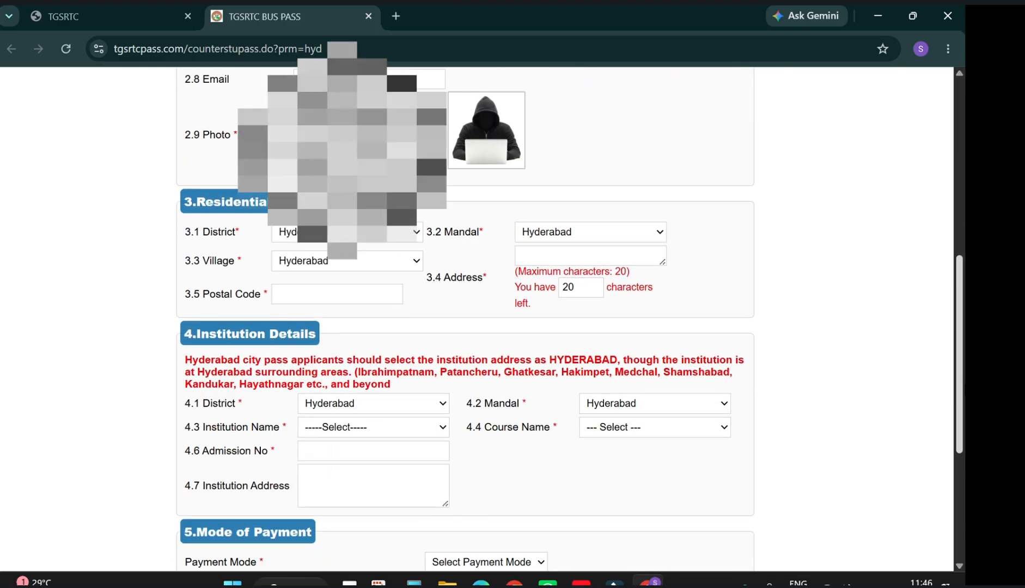
click(605, 254)
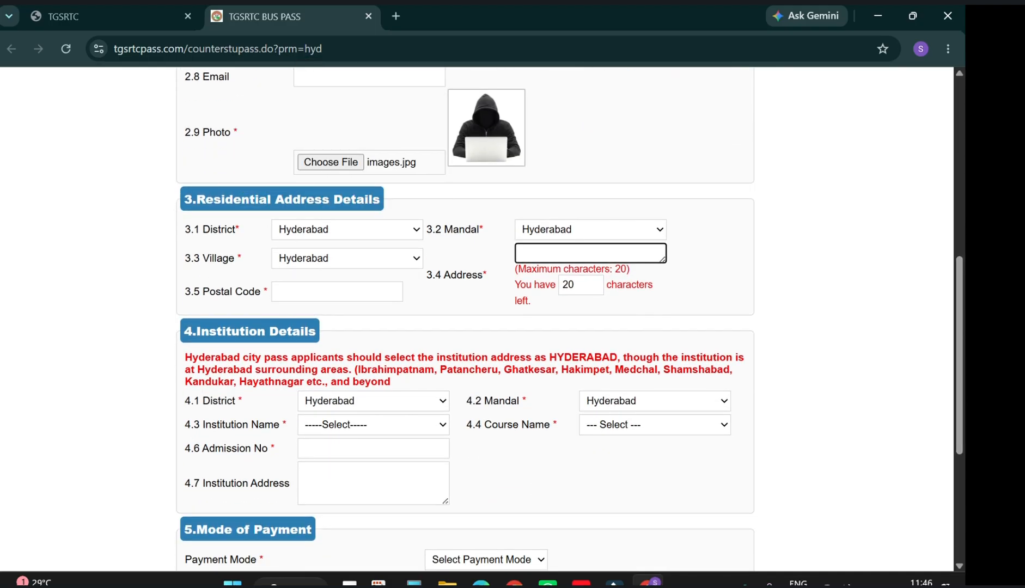
text(hyderabad)
click(337, 292)
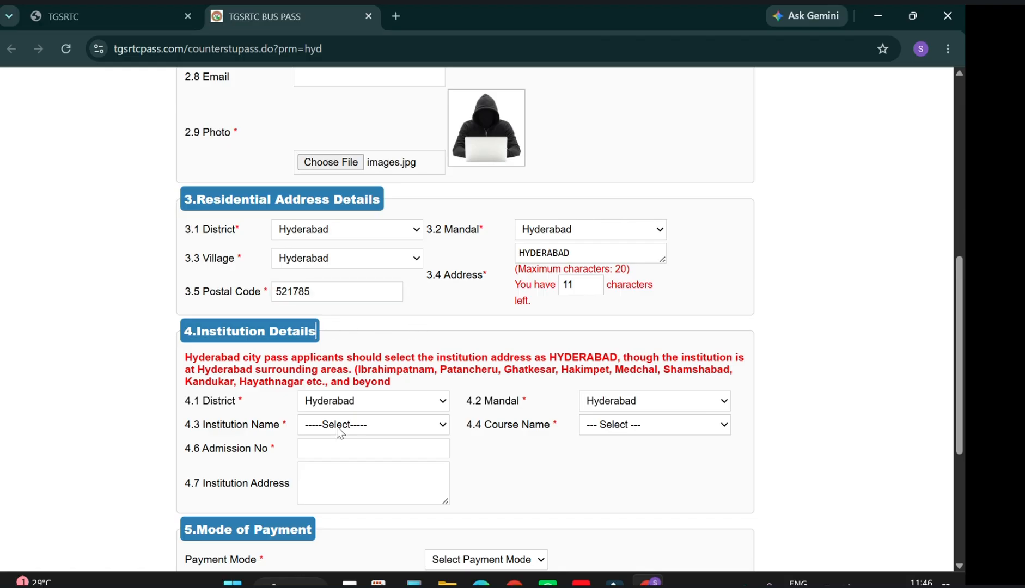
Select ALI YAVARJUNG INST HEARING HC as the institution in dropdown 4.3.
click(347, 427)
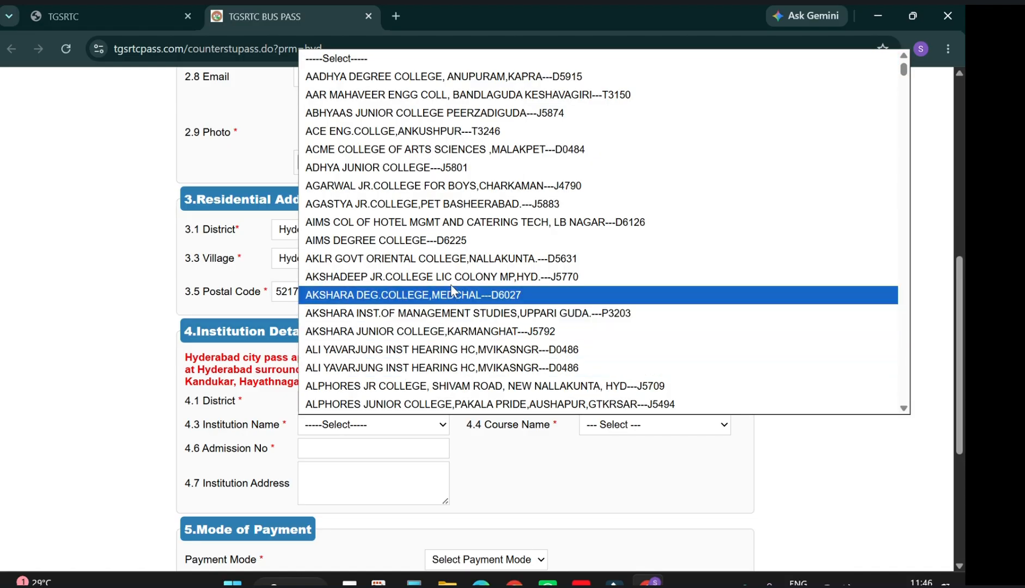
click(441, 241)
click(643, 428)
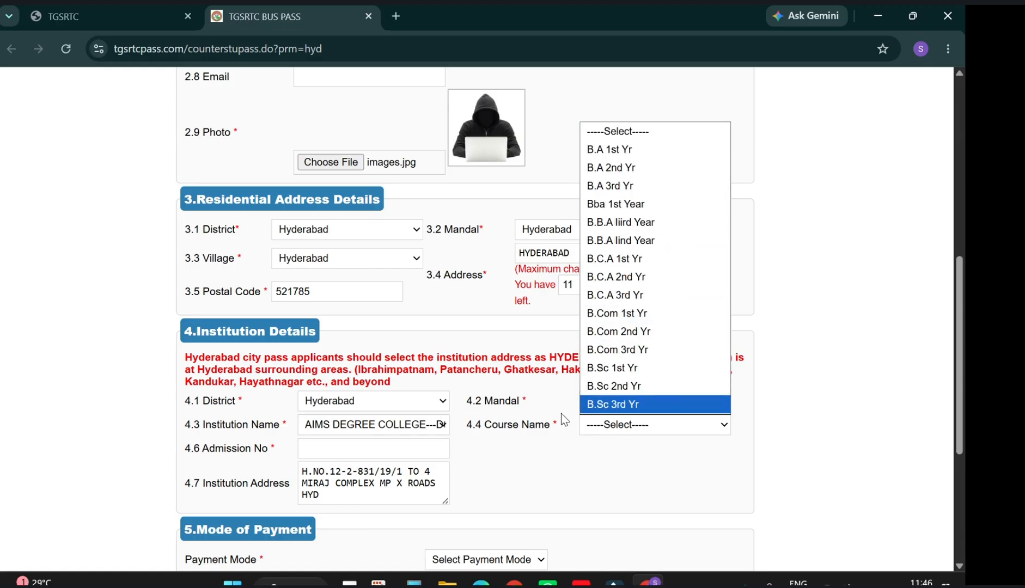
click(414, 425)
click(415, 277)
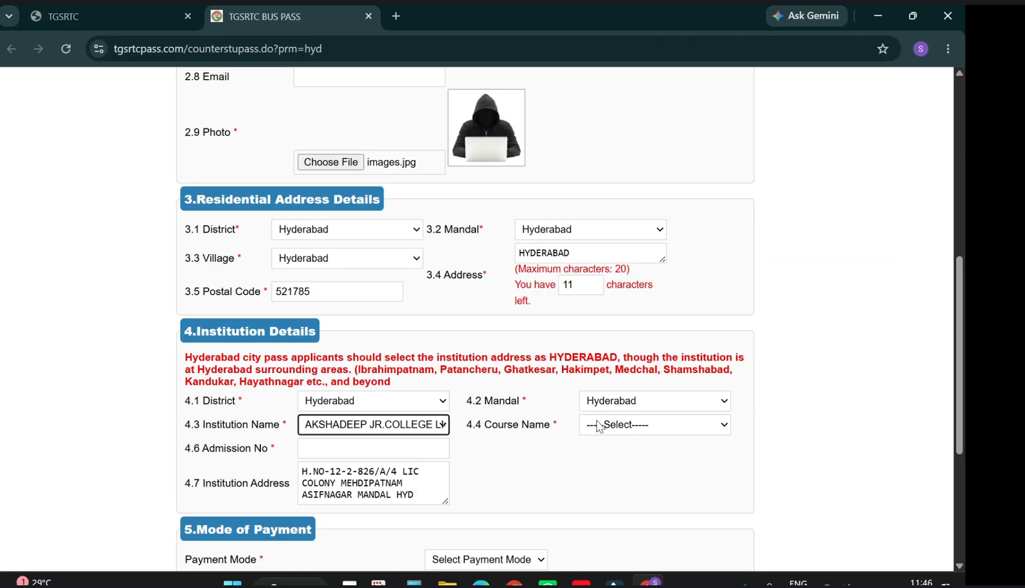
click(599, 425)
click(414, 425)
click(414, 425)
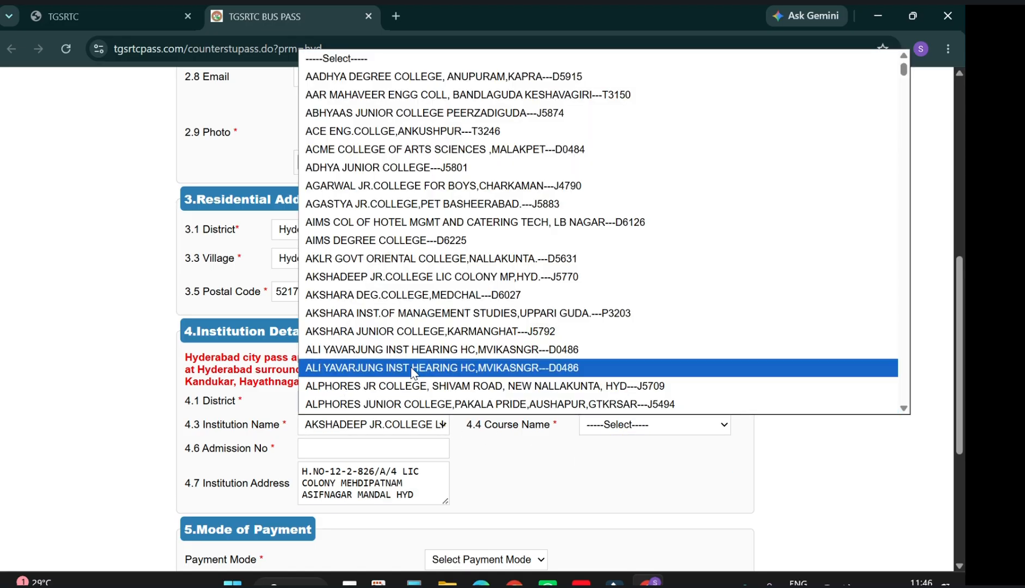
click(501, 367)
Set the course to B.Ed 2 Year and fill the admission number from autofill.
click(648, 428)
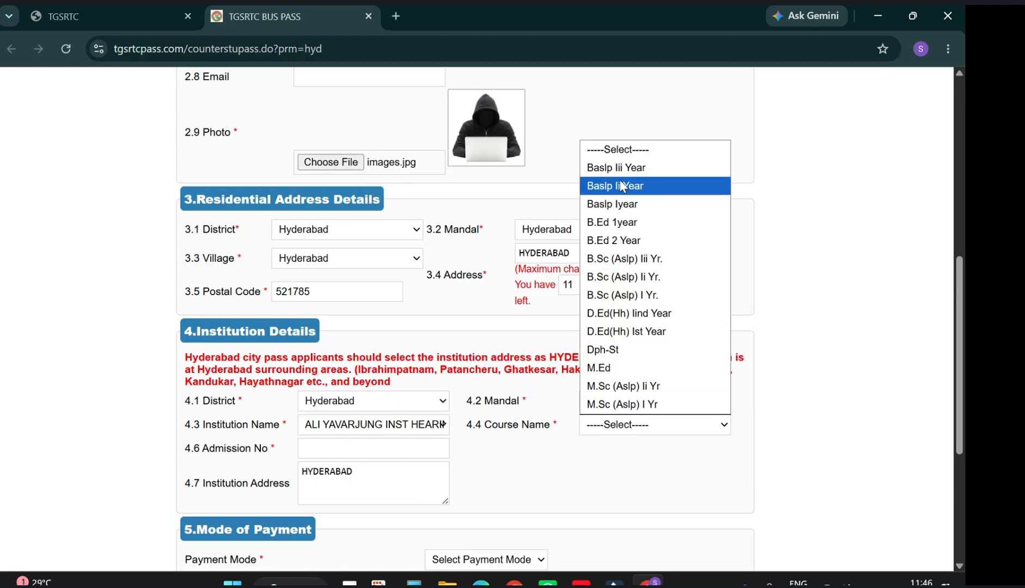
click(629, 242)
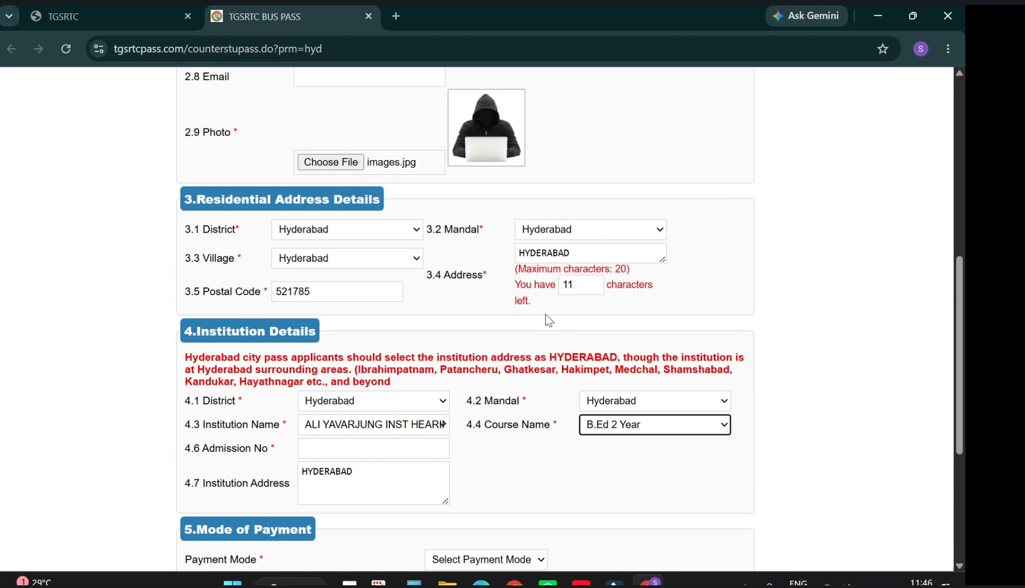
click(391, 439)
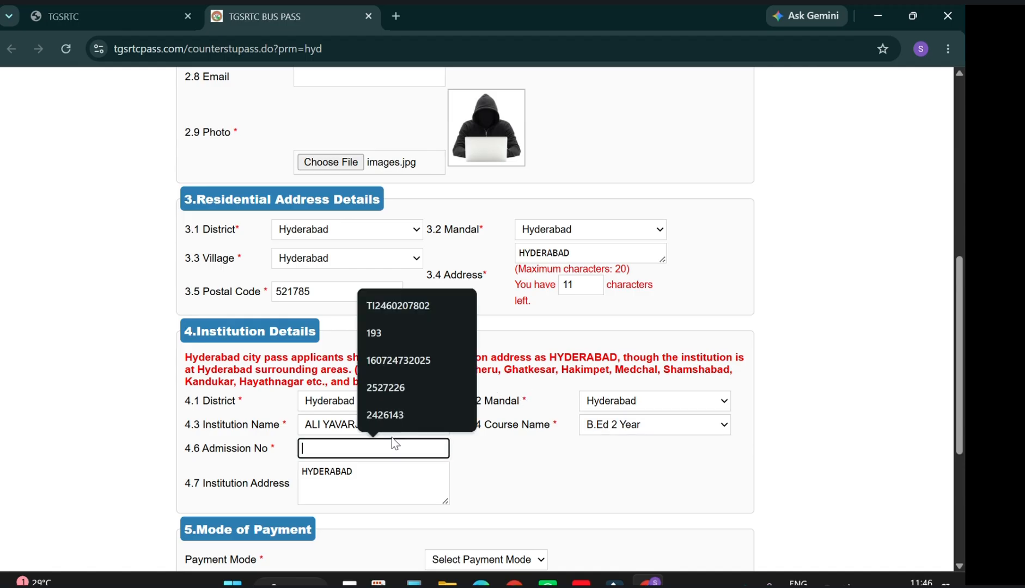
click(415, 384)
drag(458, 461, 476, 400)
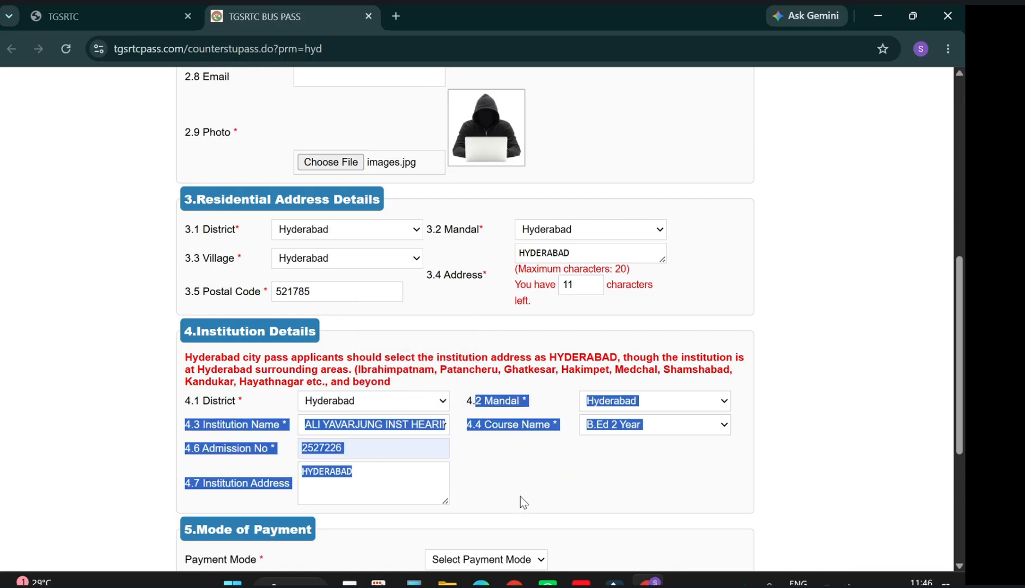
click(889, 397)
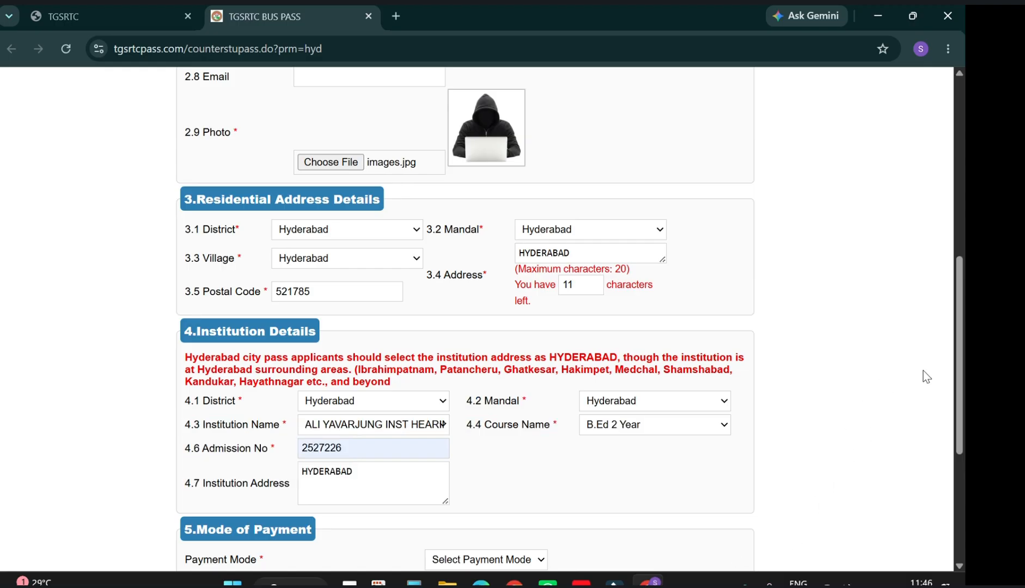
scroll(925, 376, down, 5)
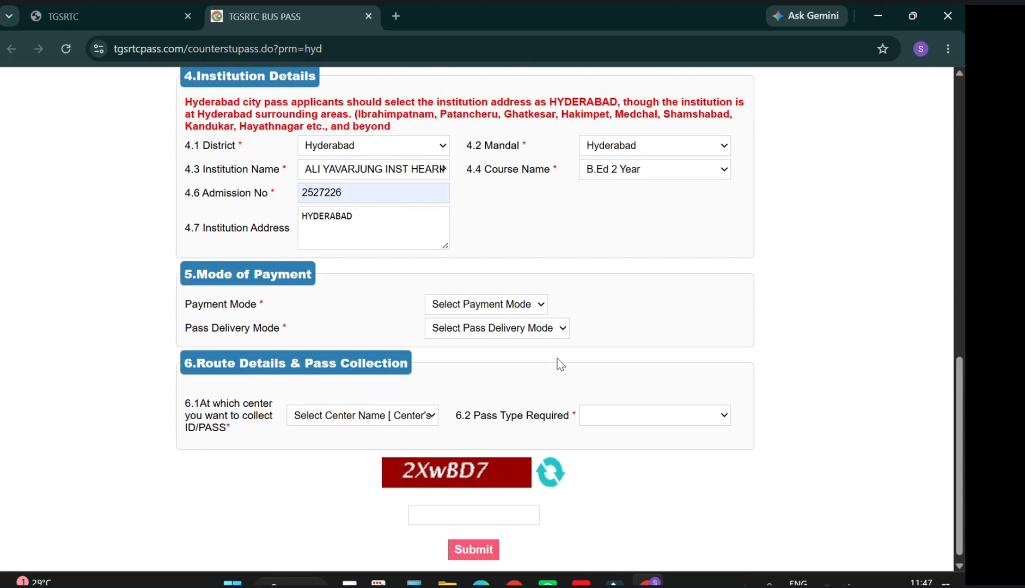
Set Payment Mode to Payment at Counter and the pass collection centre to RTC KUKATAPALLY.
click(527, 311)
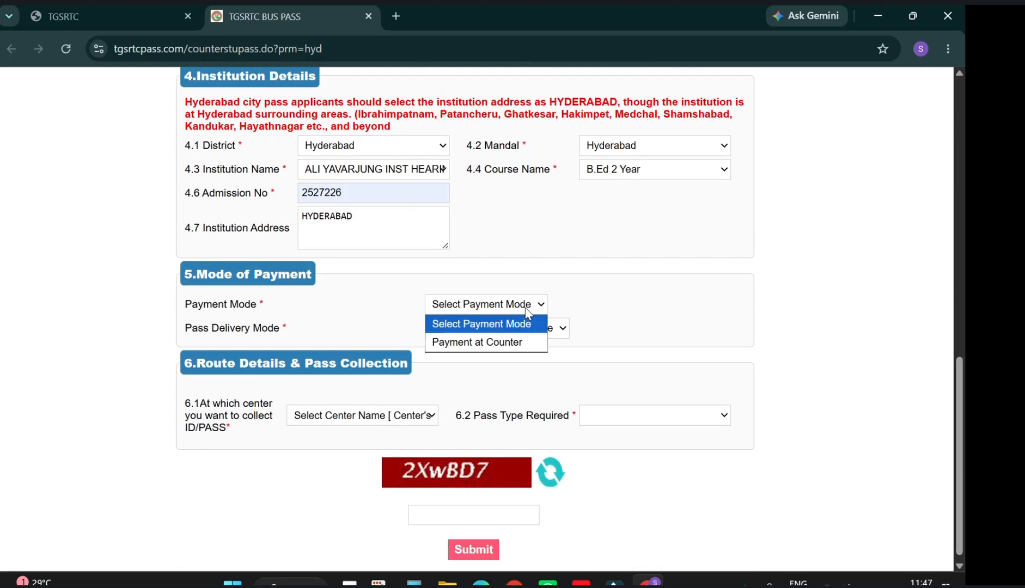
click(504, 342)
click(414, 415)
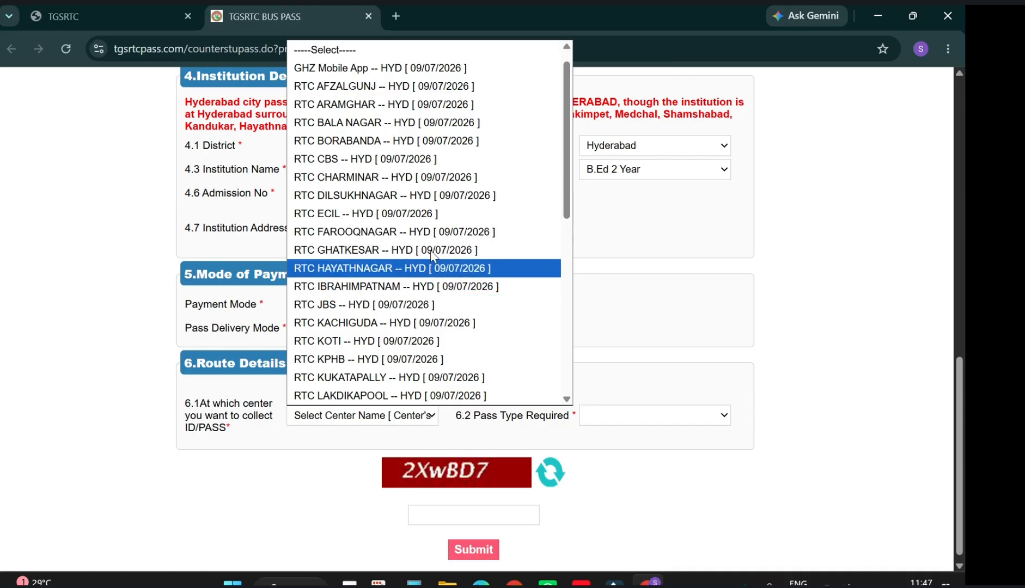
drag(563, 214, 572, 264)
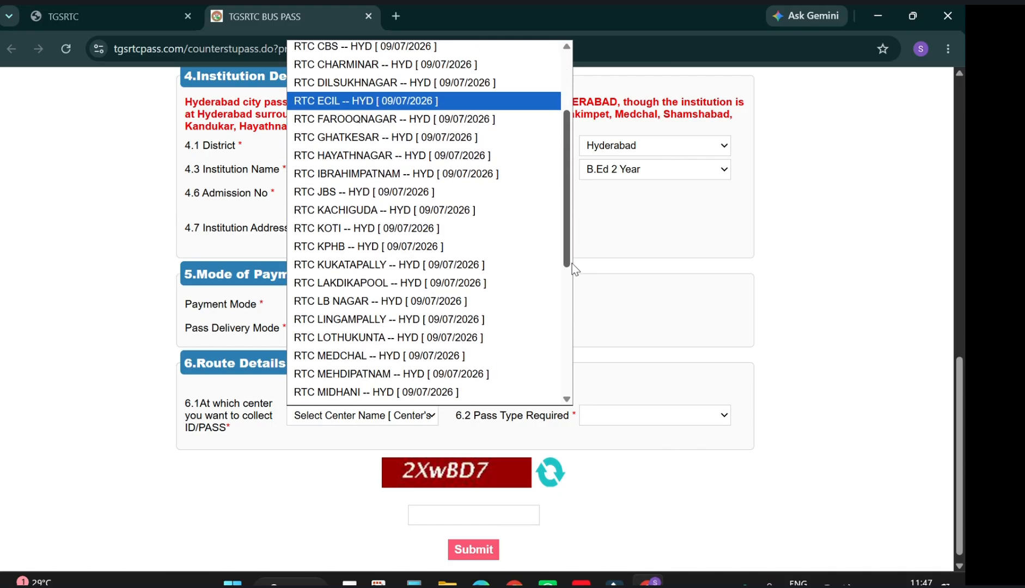
click(368, 265)
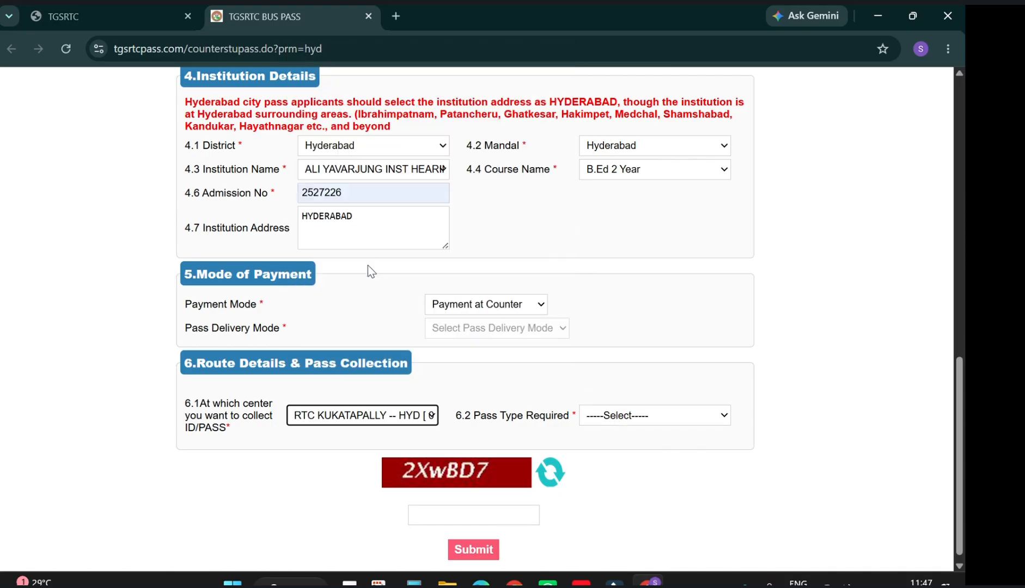
Set Pass Type to STUDENT GENERAL PASS QUARTERLY, totalling 1850/-.
click(680, 419)
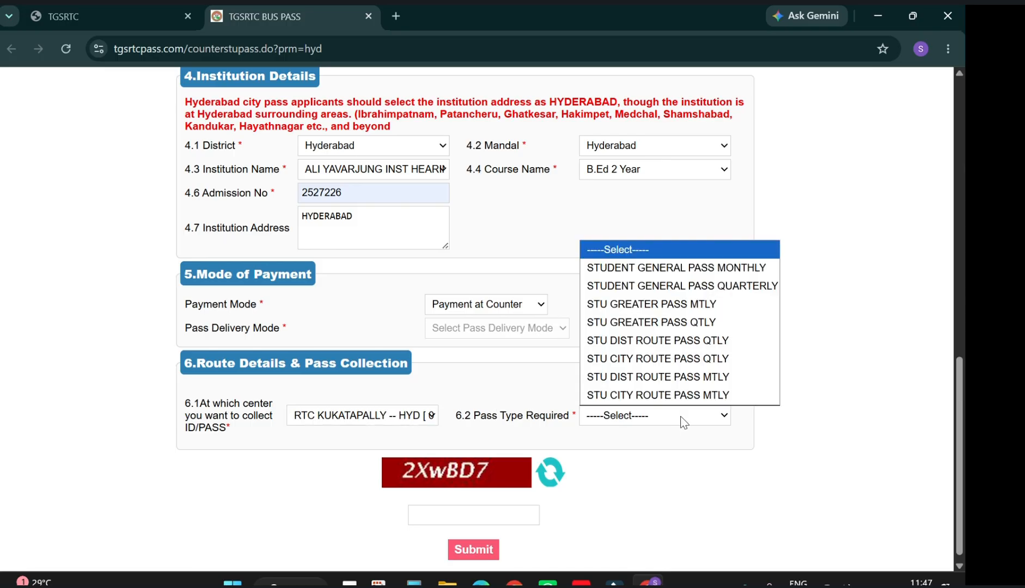
click(696, 269)
click(647, 429)
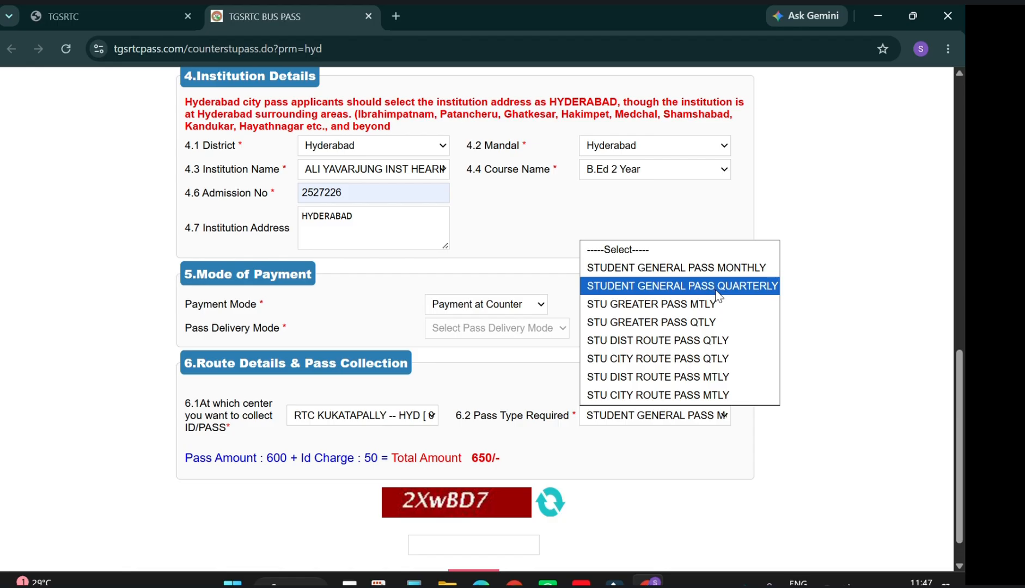
click(716, 287)
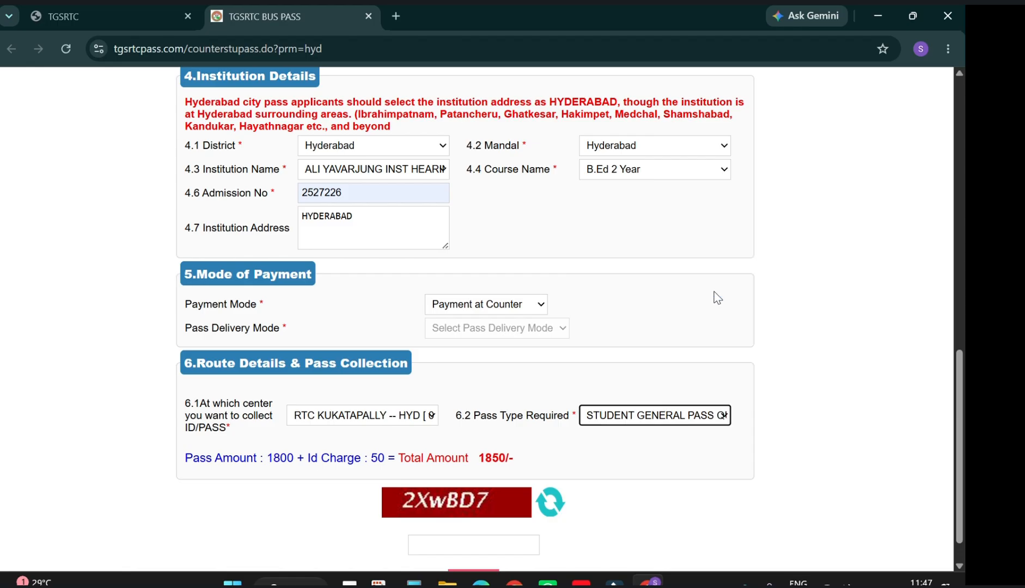
click(649, 418)
click(647, 419)
Switch the Pass Type to STU CITY ROUTE PASS MTLY.
click(650, 422)
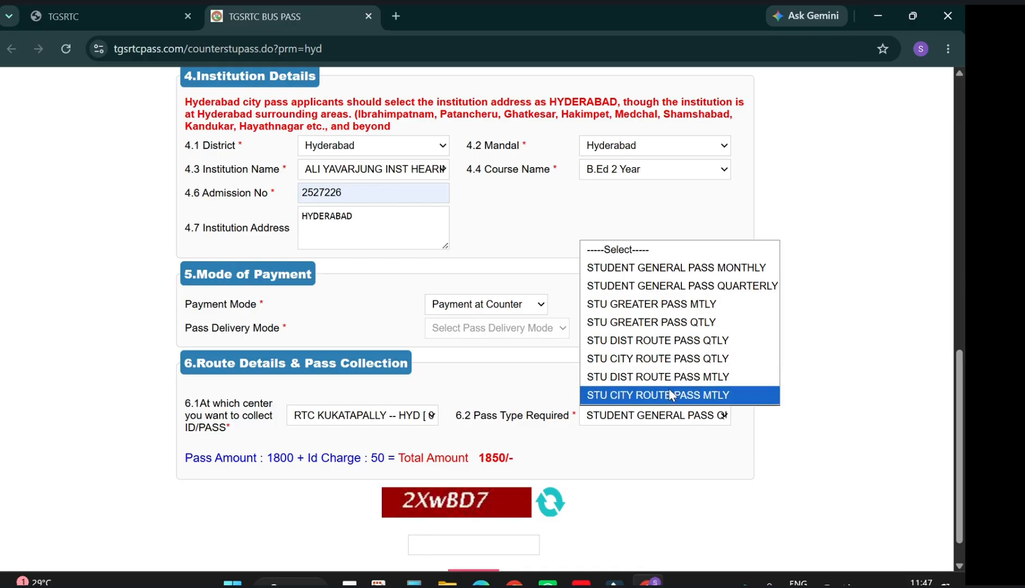
click(684, 396)
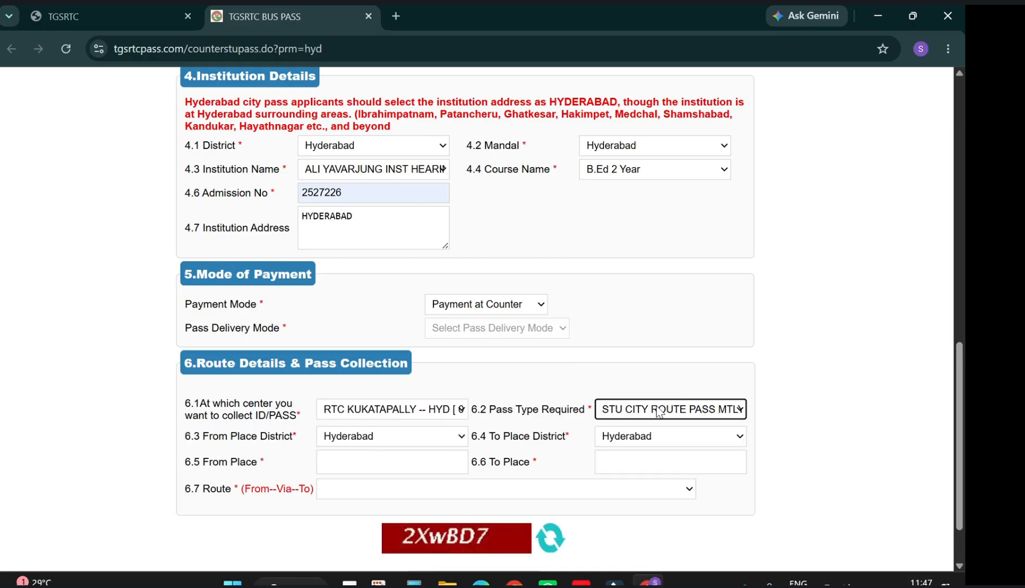
drag(592, 424, 593, 434)
click(598, 436)
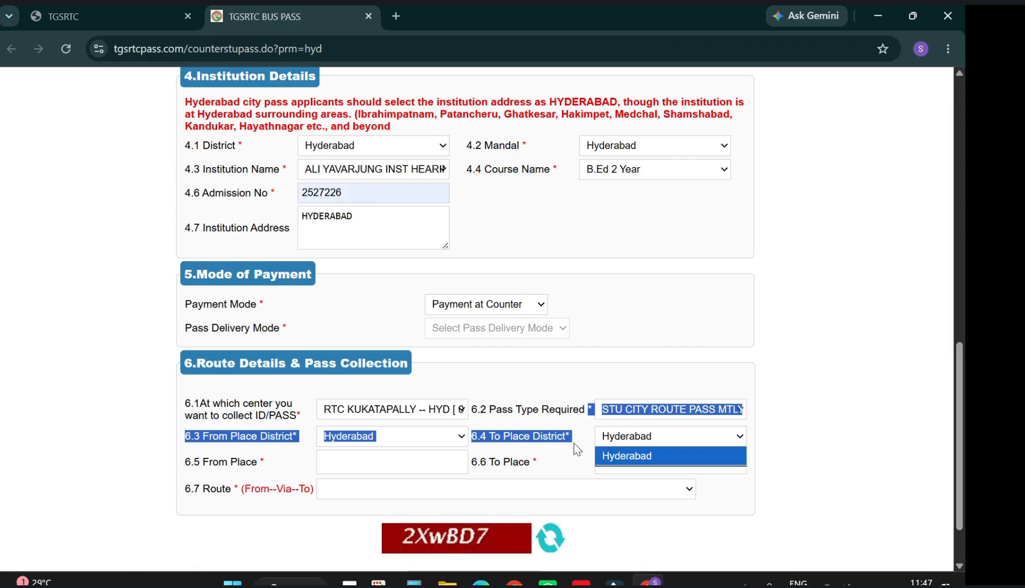
Set From Place FILM NAGAR--HYD, To Place YOUSUFGUDA MAIN ROAD--HYD, and choose the 8 km route.
click(409, 462)
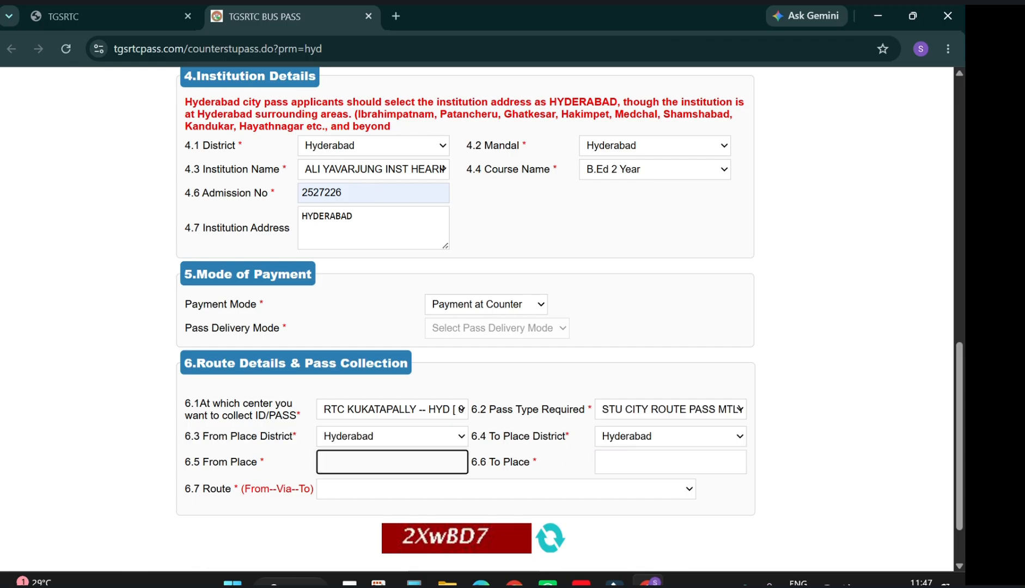
text(film nag)
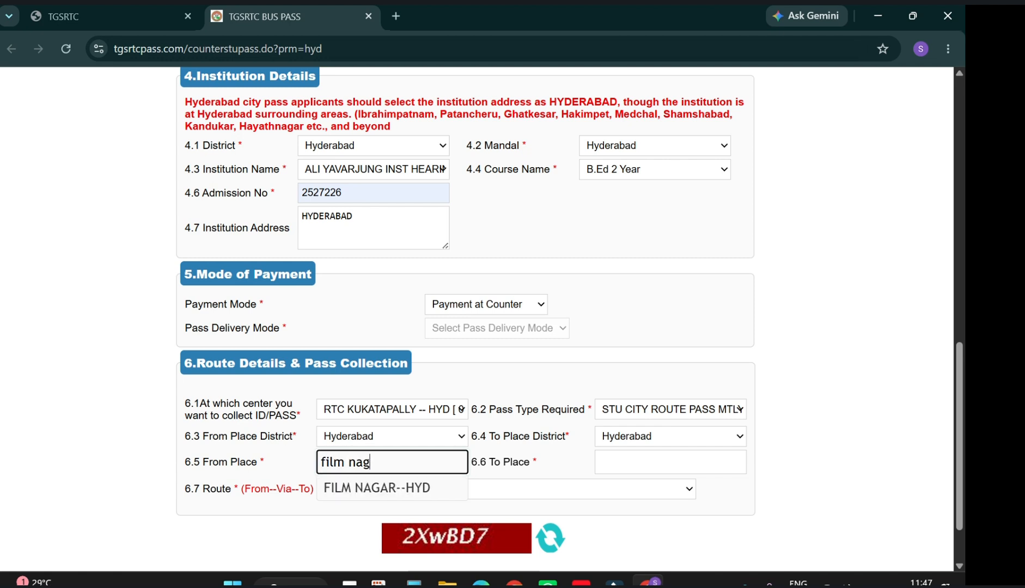
click(392, 489)
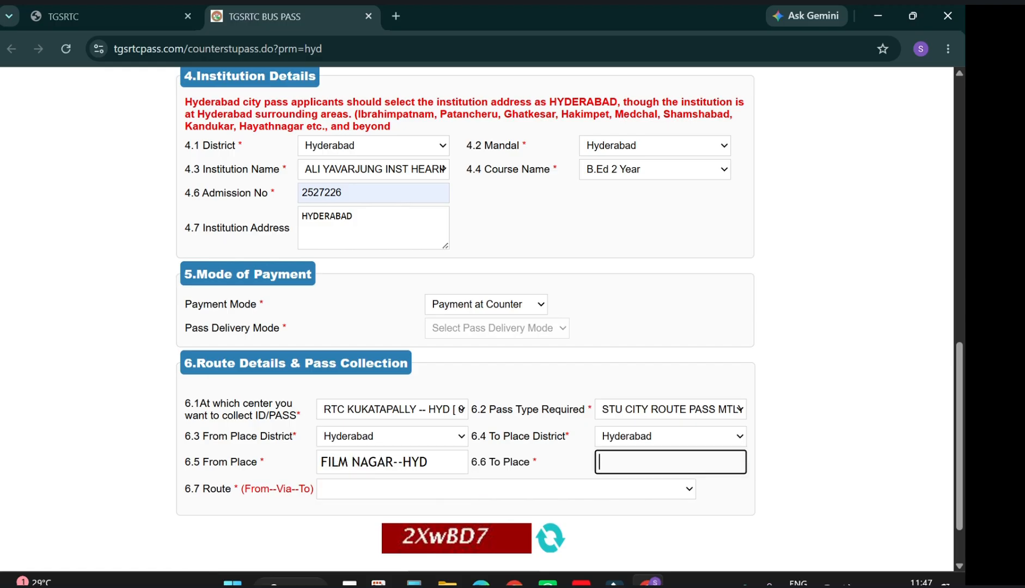
text(yous)
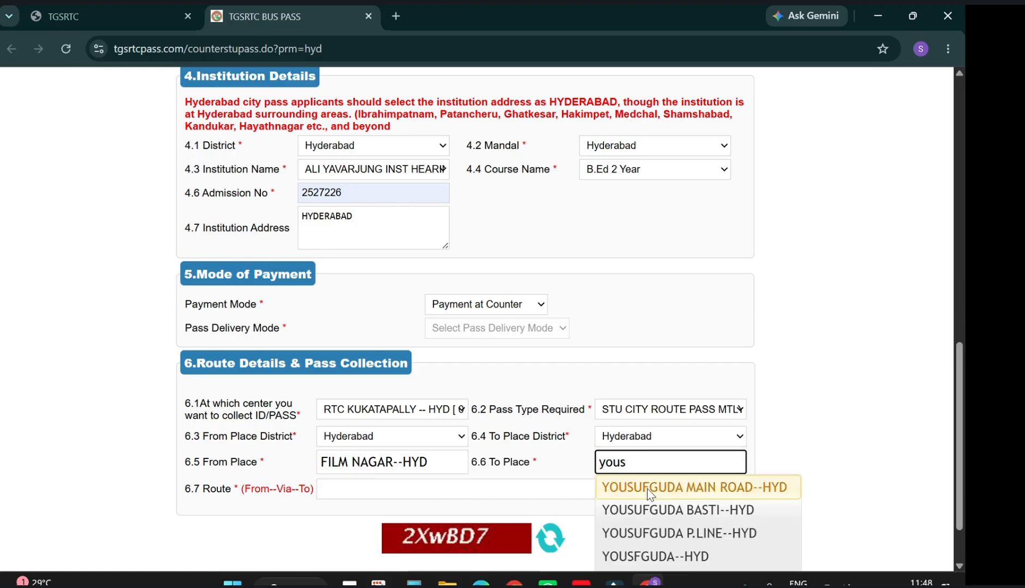
click(646, 488)
click(550, 491)
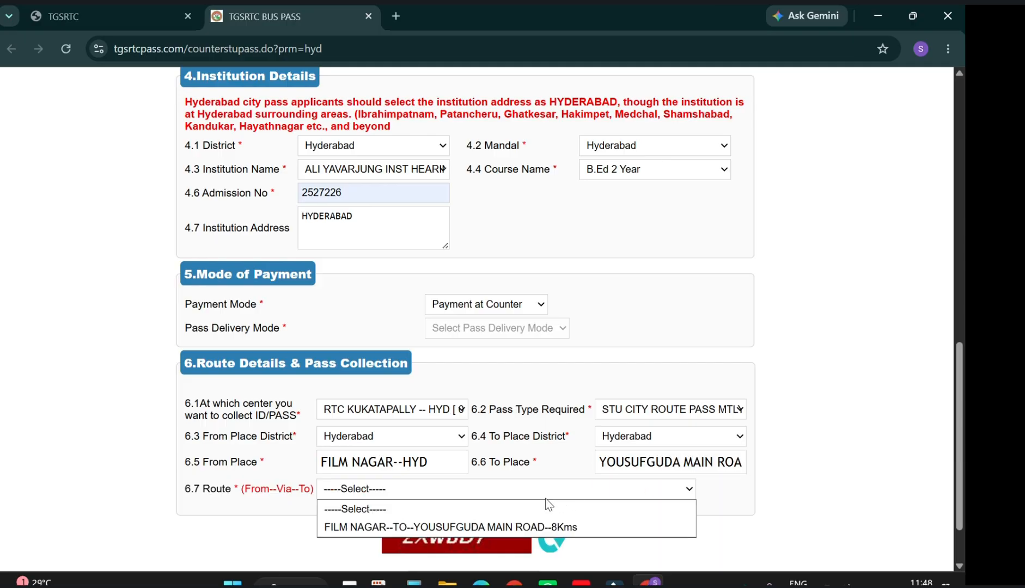
click(468, 526)
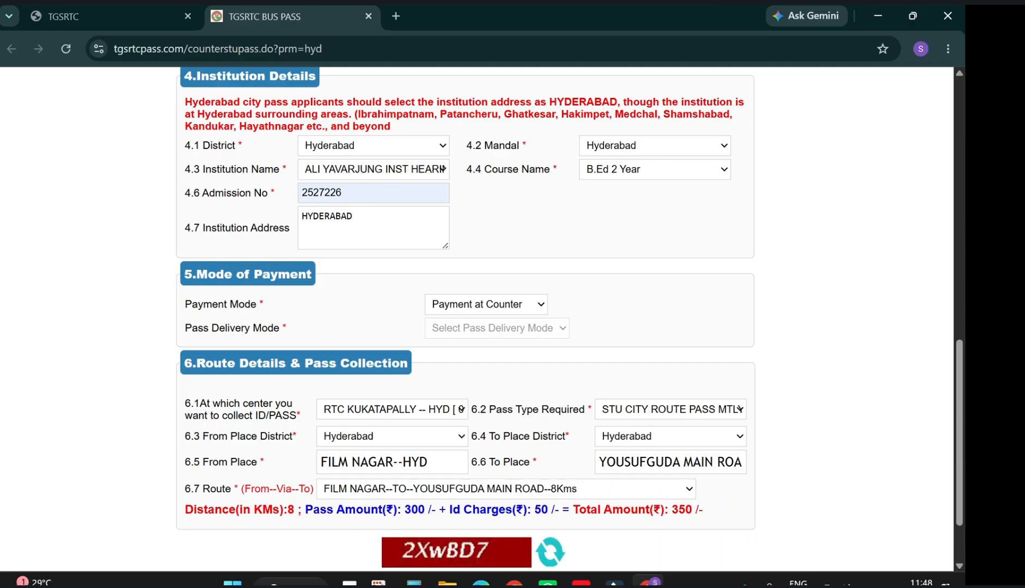
click(653, 408)
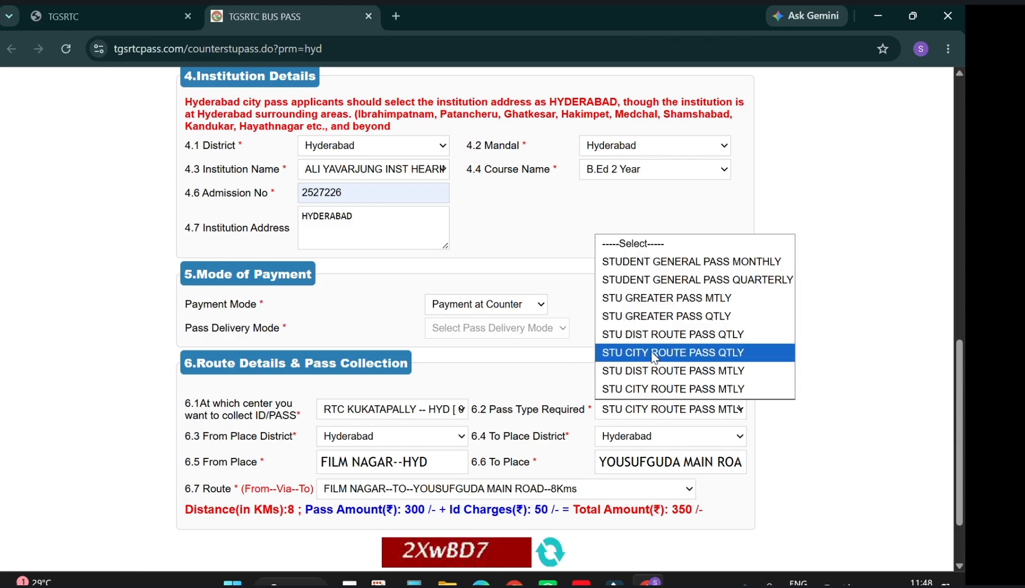
Select STU CITY ROUTE PASS QTLY and re-pick FILM NAGAR--HYD as the From Place.
click(733, 361)
click(422, 459)
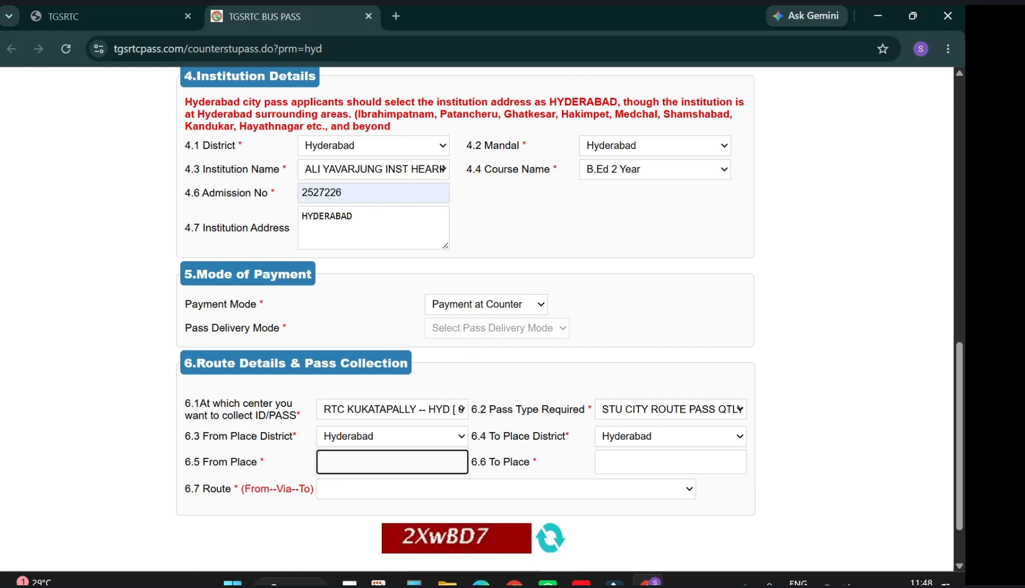
text(fo)
text(film)
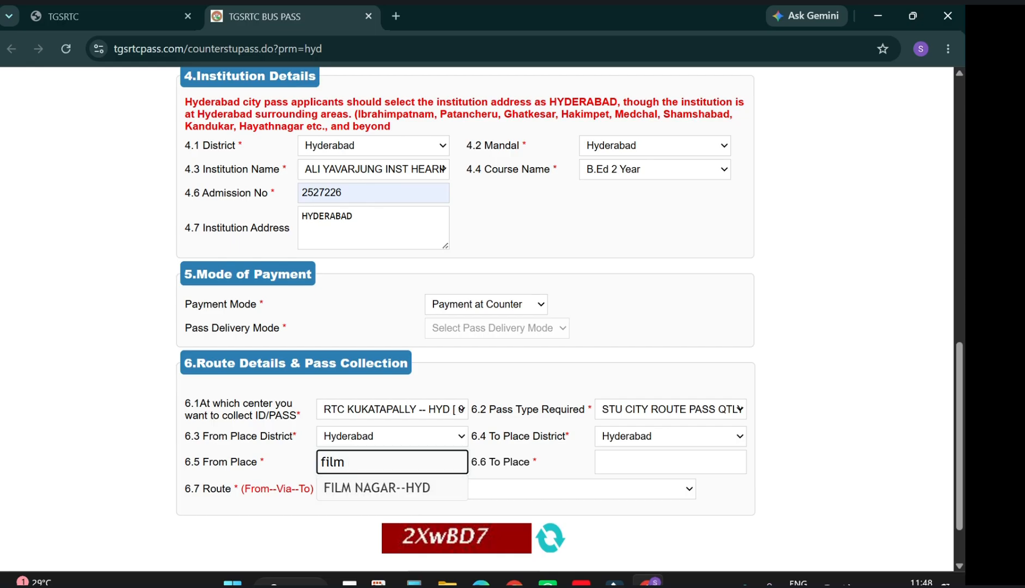
click(416, 484)
Re-pick YOUSUFGUDA MAIN ROAD as To Place and choose the FILM NAGAR--TO--YOUSUFGUDA route, totalling 950/-.
click(614, 468)
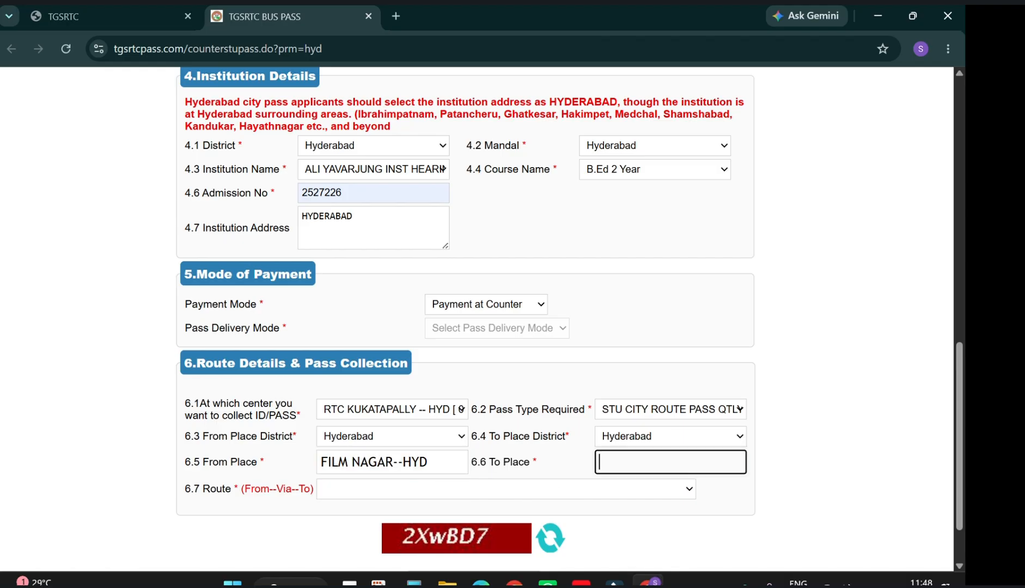
text(yoy)
click(631, 486)
click(587, 493)
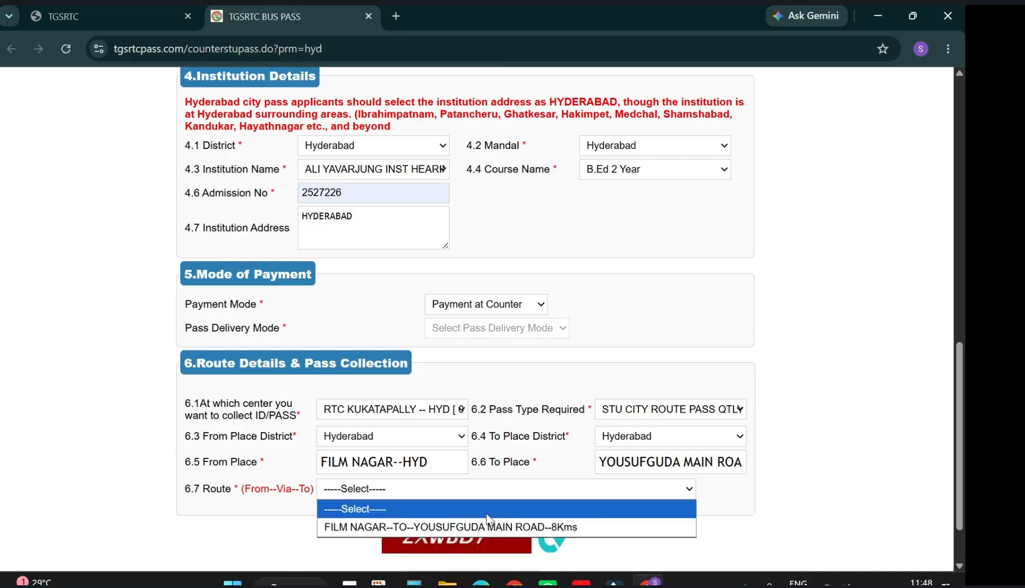
click(487, 526)
click(697, 523)
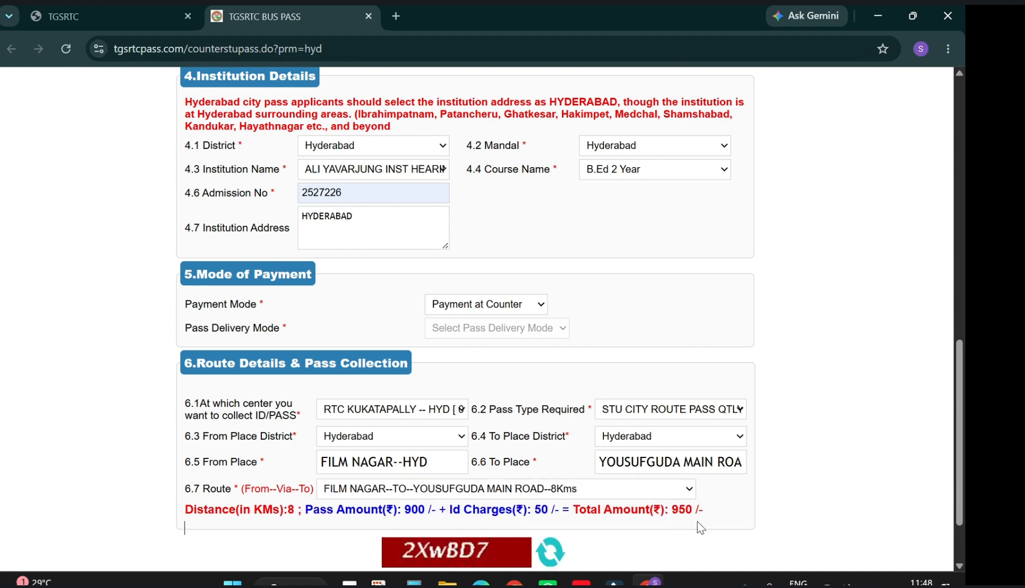
scroll(657, 478, down, 2)
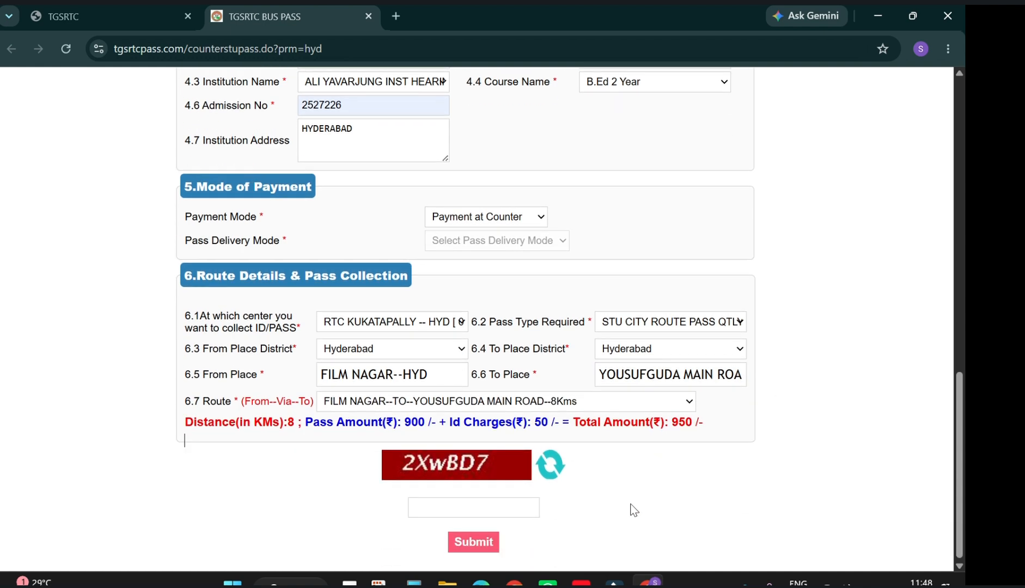
Enter the captcha code, review the form, and submit the bus pass application.
click(531, 507)
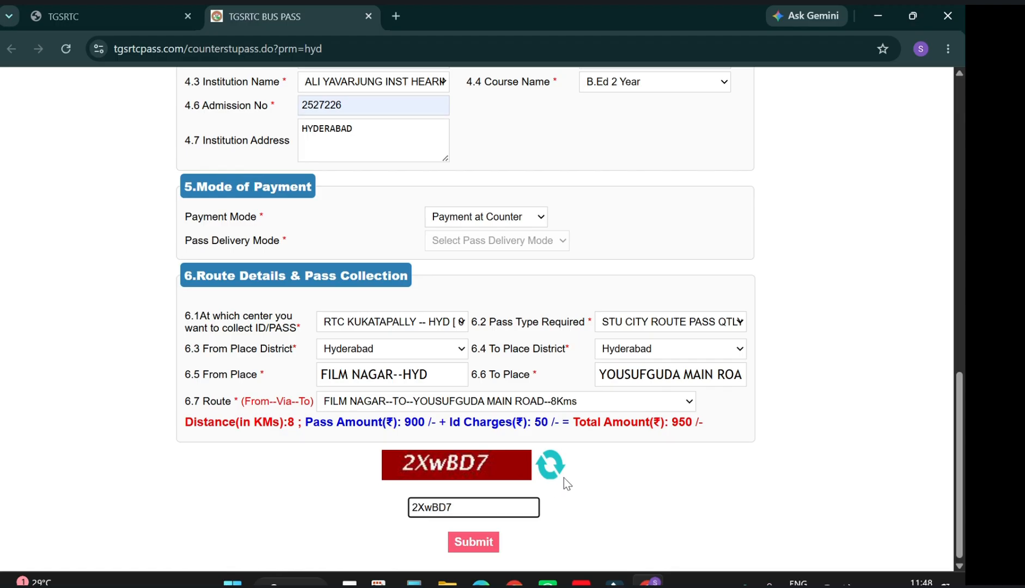
scroll(572, 272, up, 5)
scroll(607, 228, down, 2)
scroll(680, 239, up, 5)
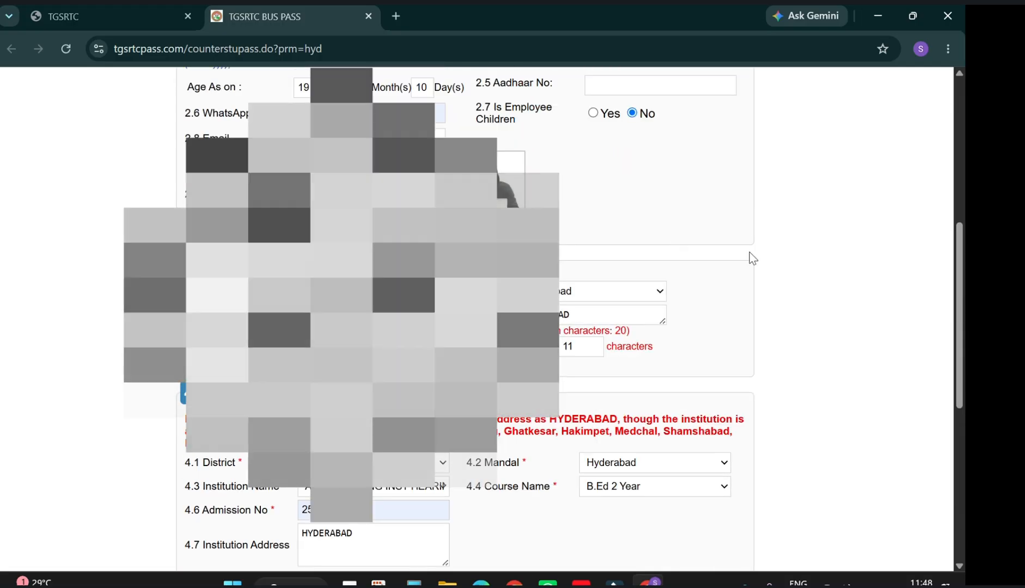
scroll(947, 297, up, 7)
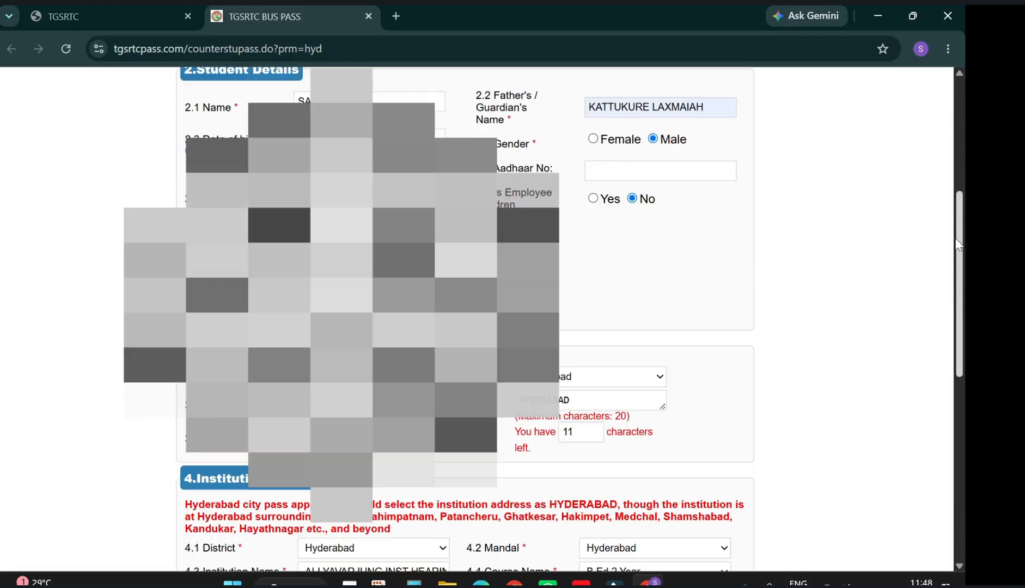
scroll(925, 141, down, 5)
scroll(935, 279, down, 10)
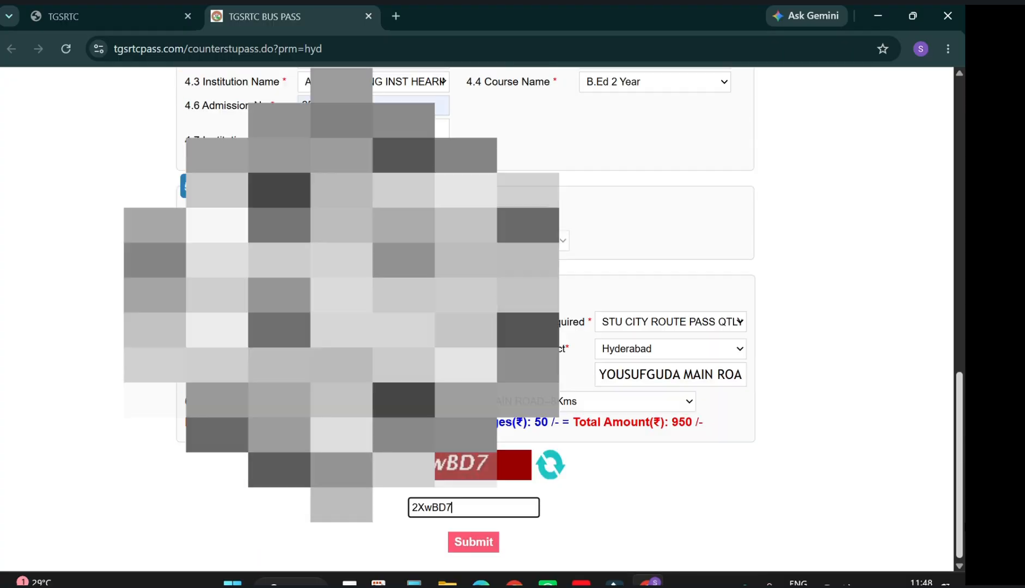
click(490, 543)
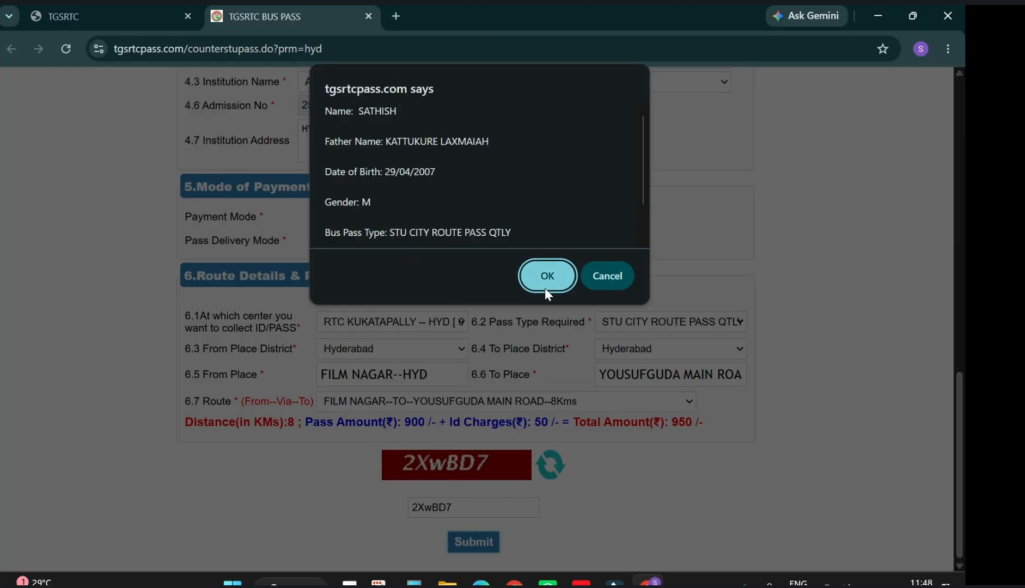
Dismiss the tgsrtcpass.com student-details confirmation with OK.
click(583, 276)
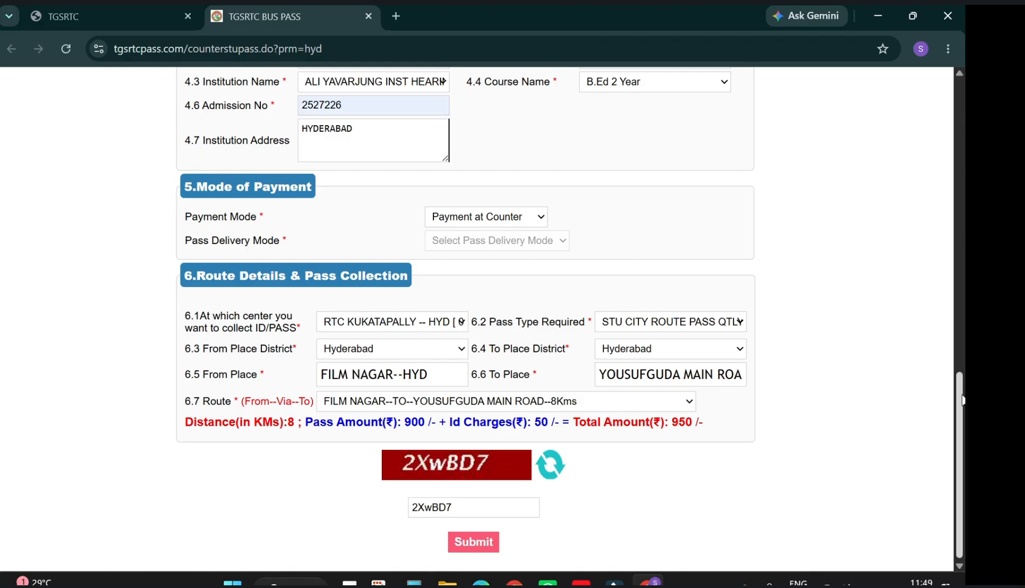
scroll(961, 400, up, 5)
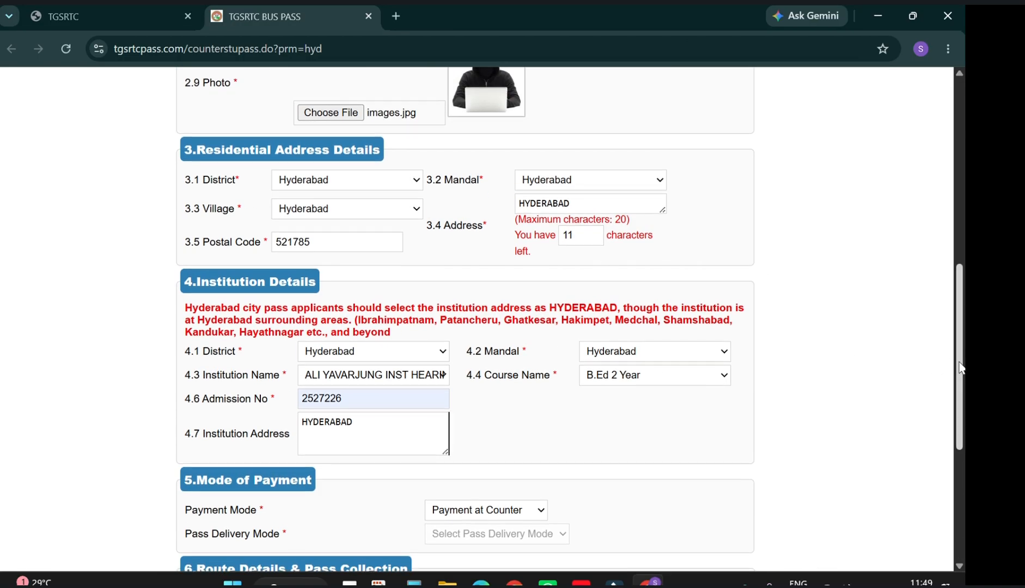
scroll(962, 368, down, 3)
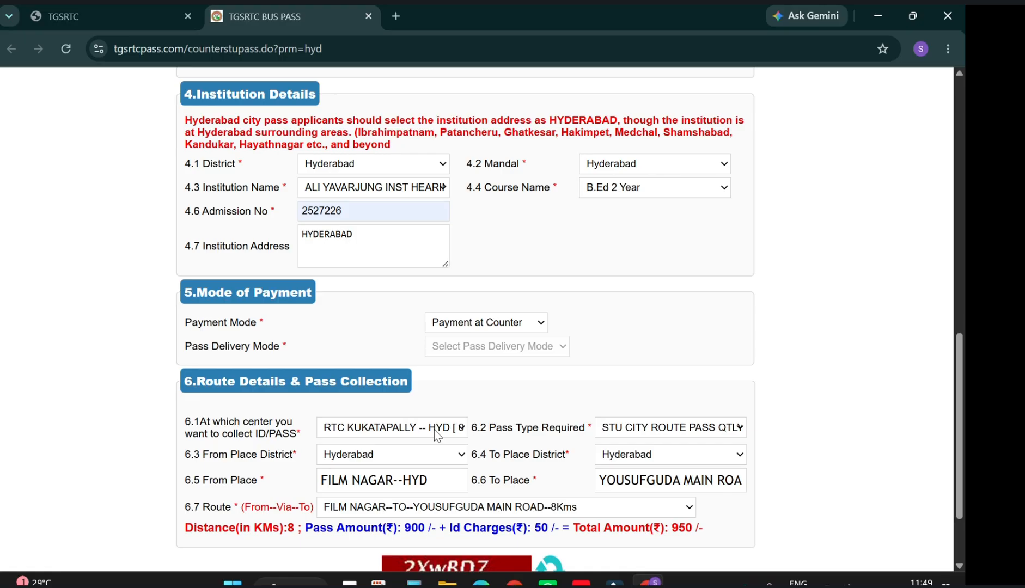